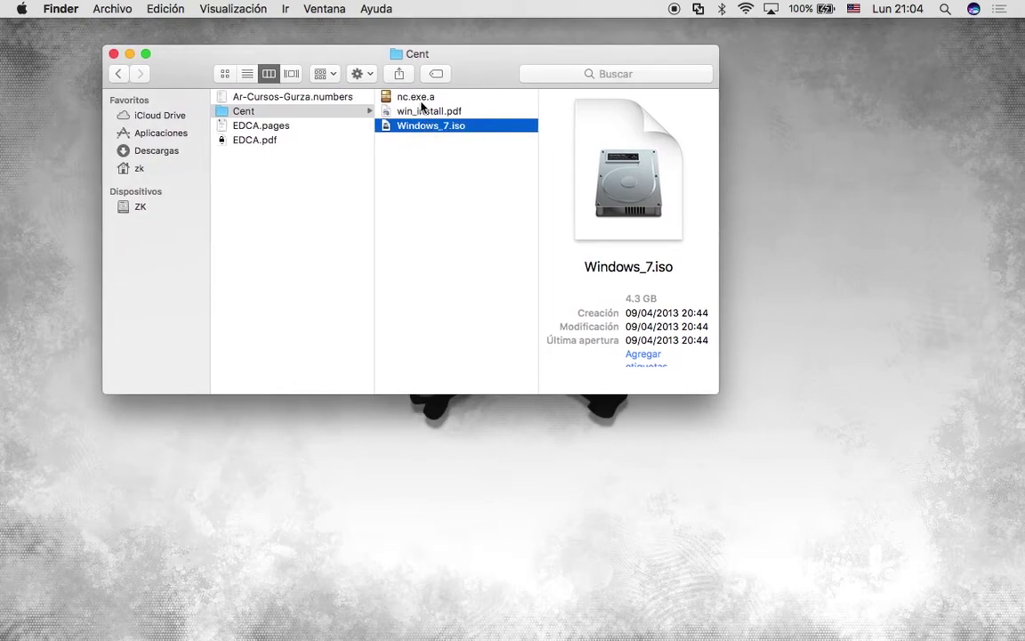
Browse the Cent folder, previewing the details of nc.exe.a and win_install.pdf.
key("Up")
key("Up")
key("Down")
key("Down")
key("Up")
key("Up")
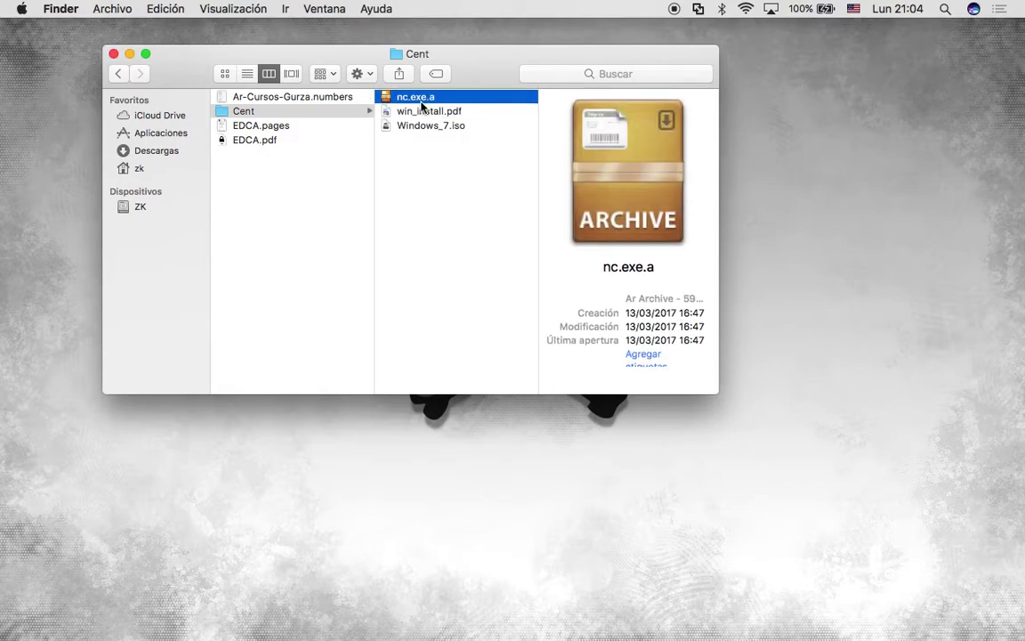
left_click(462, 299)
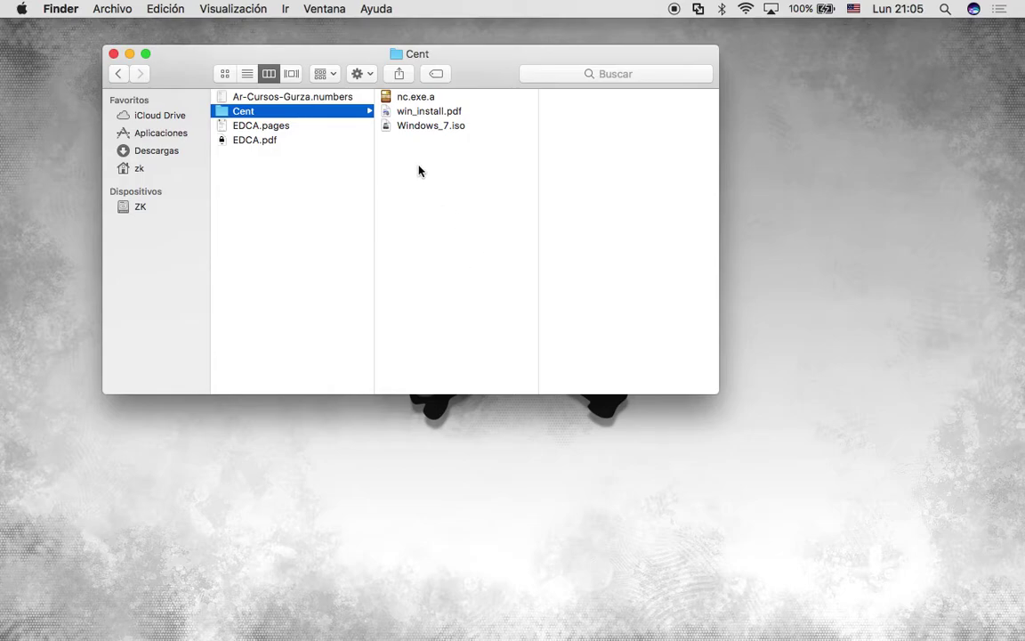
left_click(452, 114)
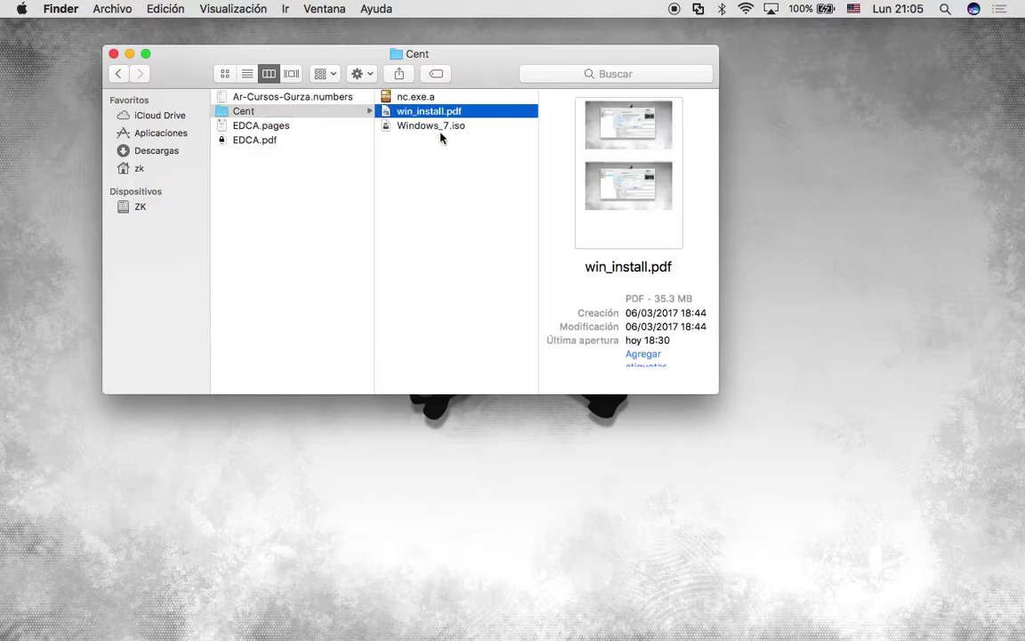
left_click(441, 136)
left_click(425, 99)
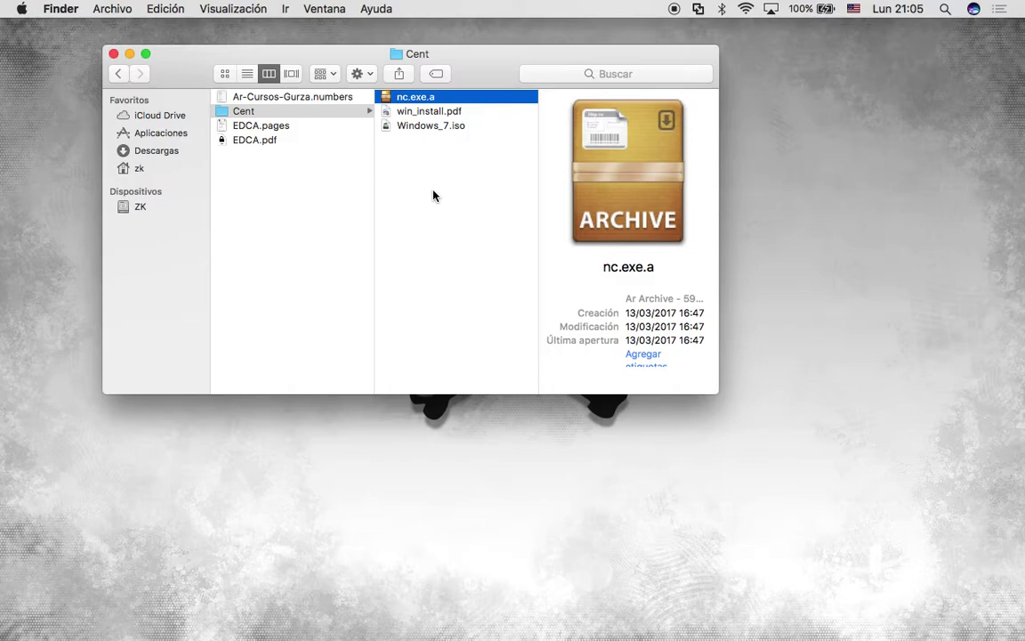
left_click(425, 110)
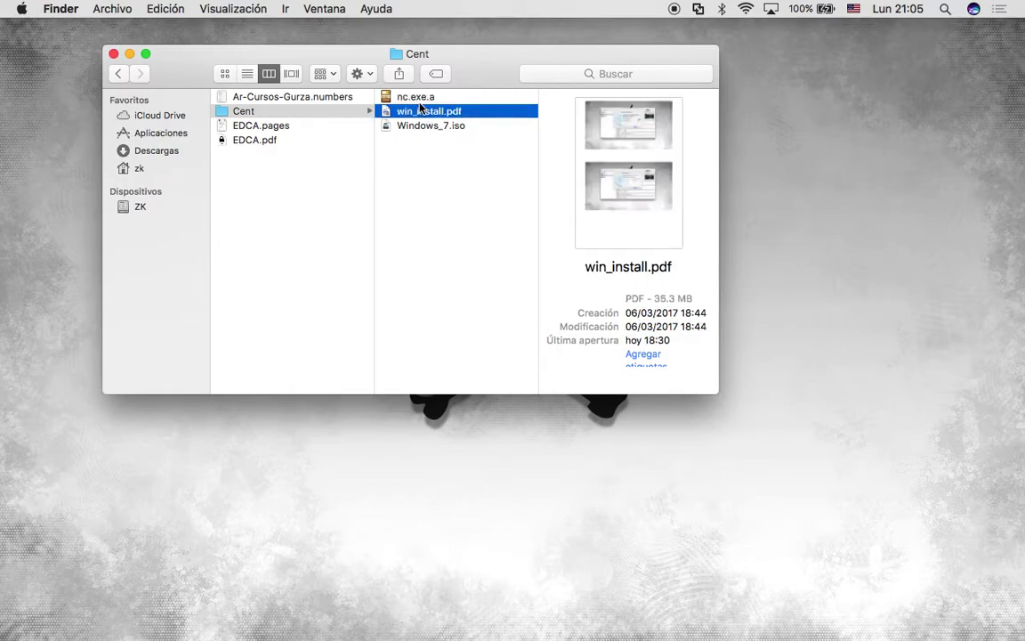
left_click(384, 96)
left_click(435, 269)
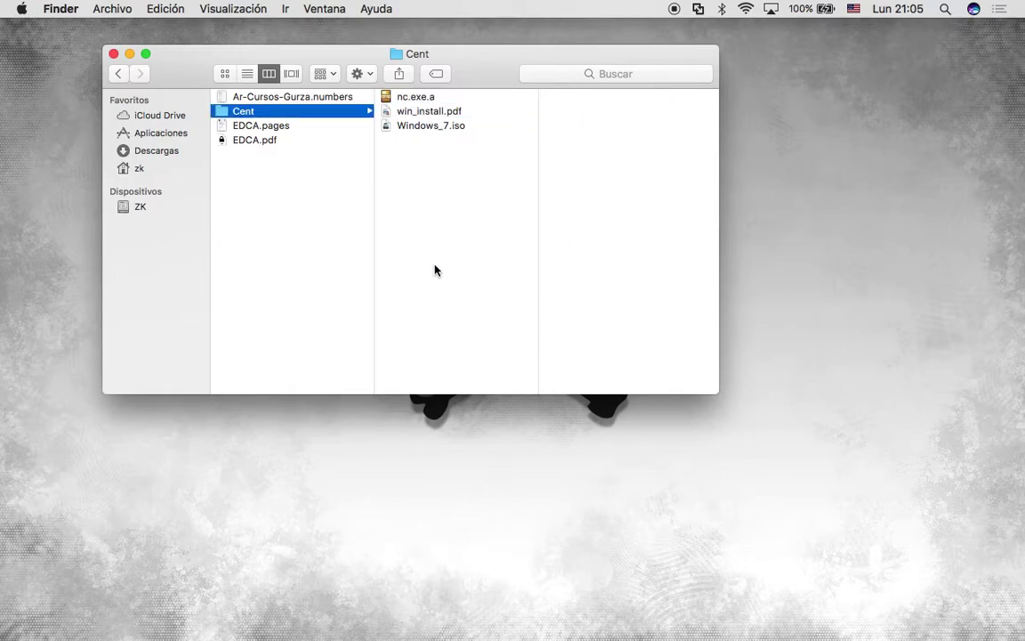
left_click(435, 98)
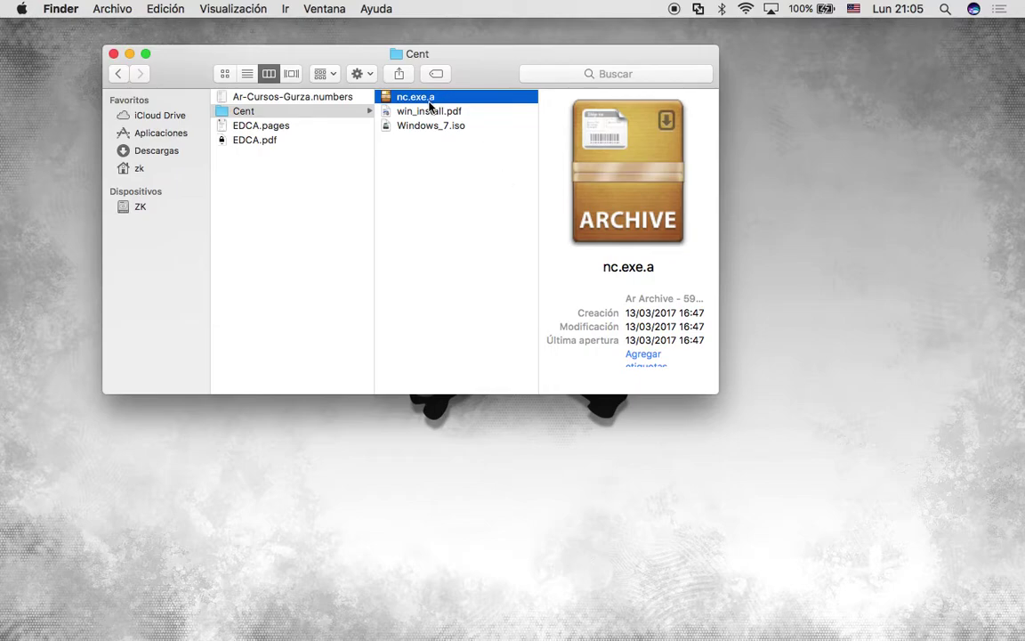
Rename nc.exe.a to netcat.exe.a, then select win_install.pdf.
key("Down")
key("Down")
key("Up")
key("Up")
key("Return")
key("BackSpace")
type("etcat")
left_click(471, 296)
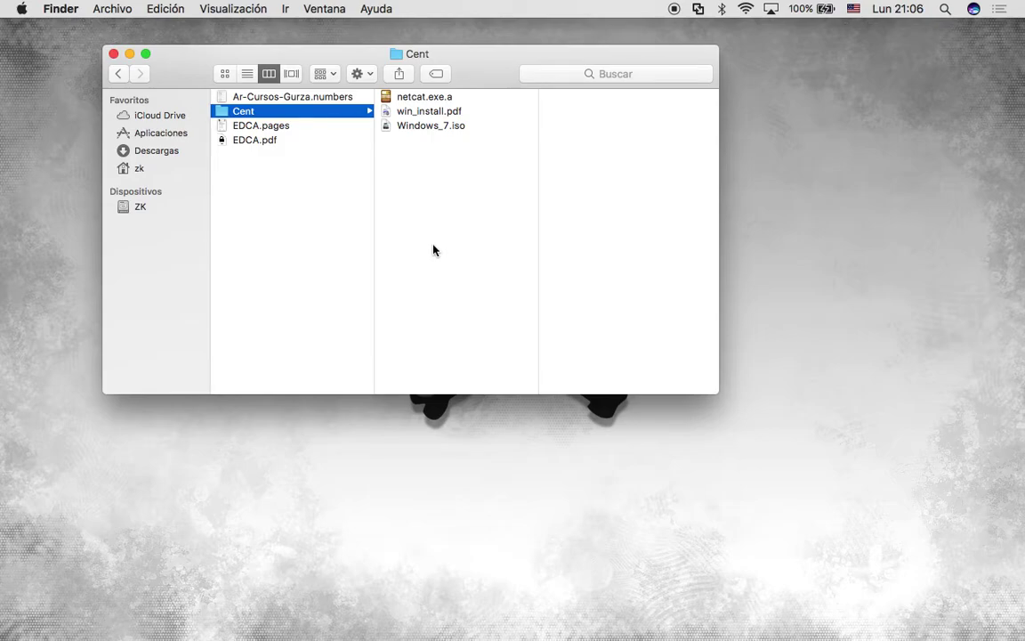
left_click(441, 114)
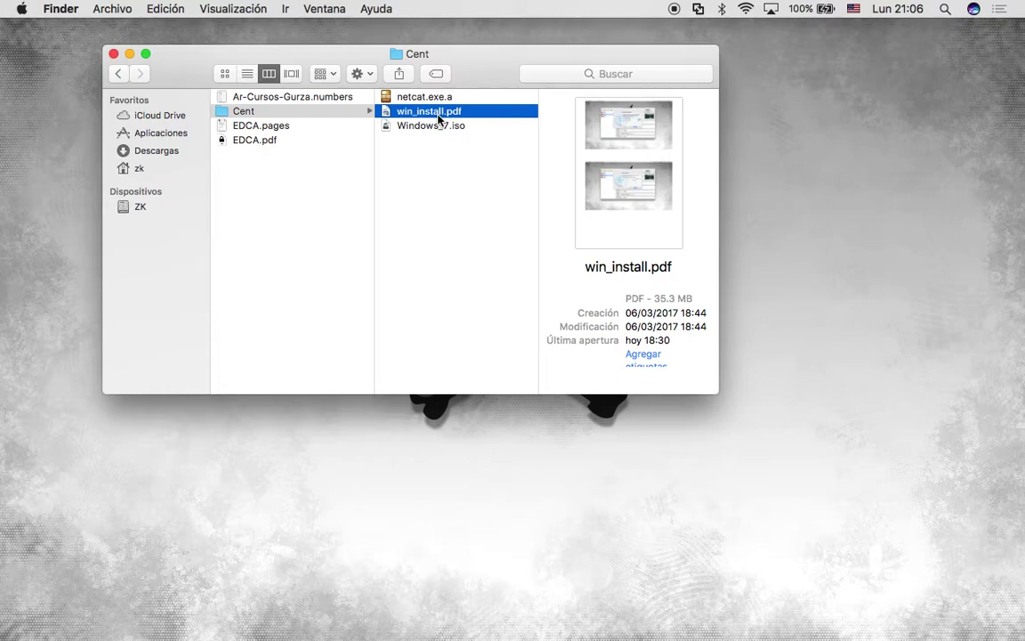
Open win_install.pdf in Preview and scroll back up to page 1.
double_click(439, 116)
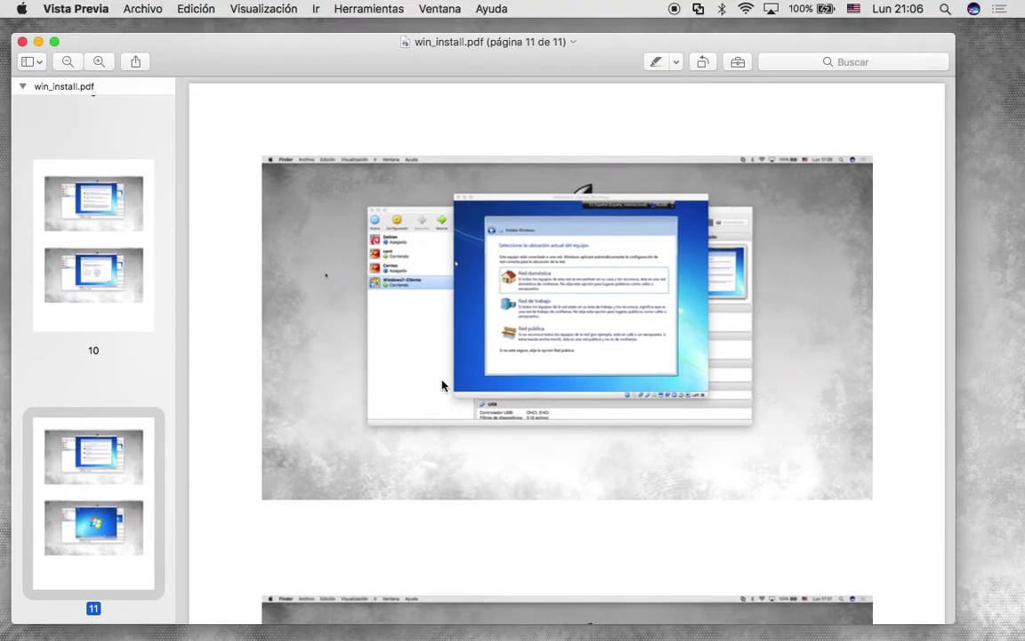
scroll(441, 384, "up", 20)
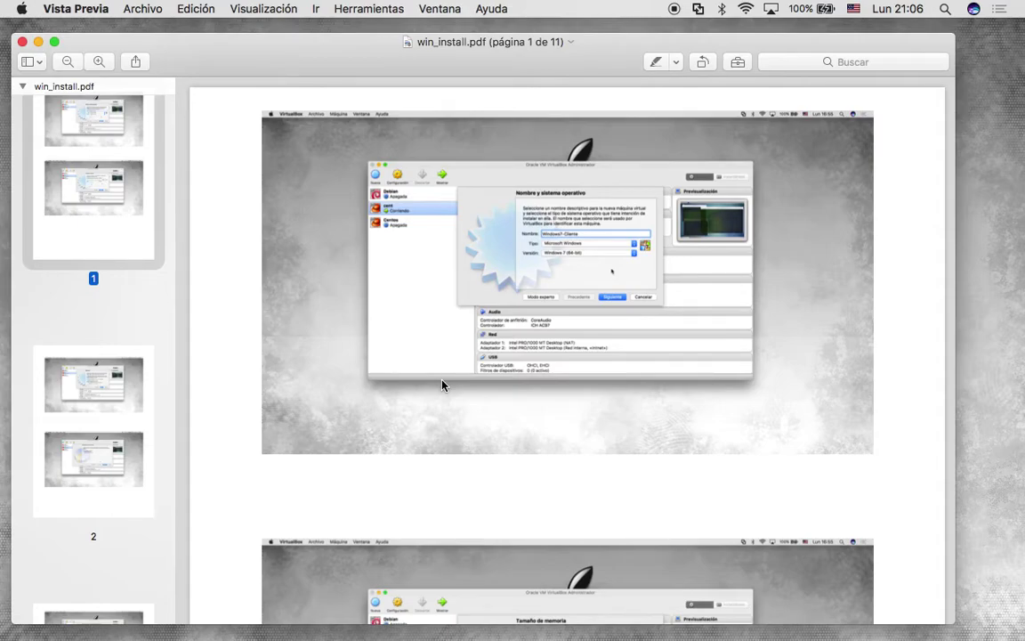
key("ctrl+Up")
left_click(354, 168)
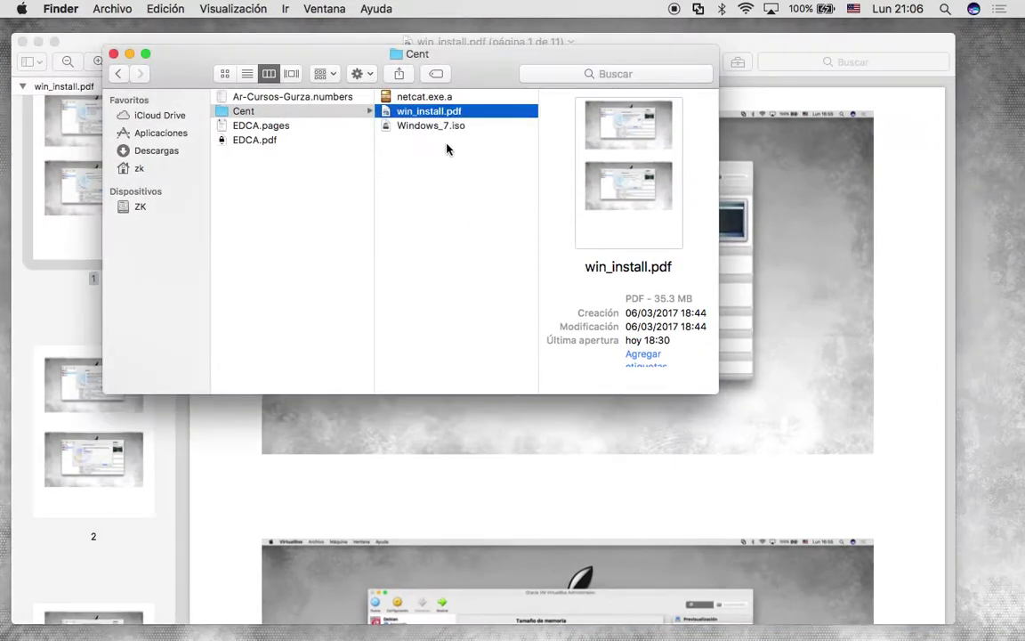
left_click(438, 129)
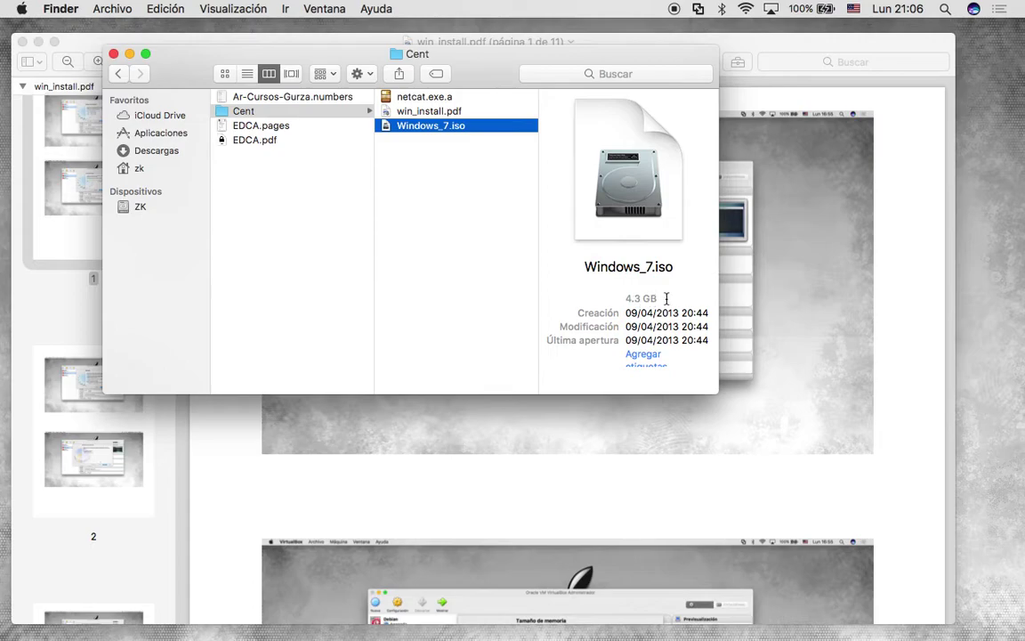
left_click(482, 229)
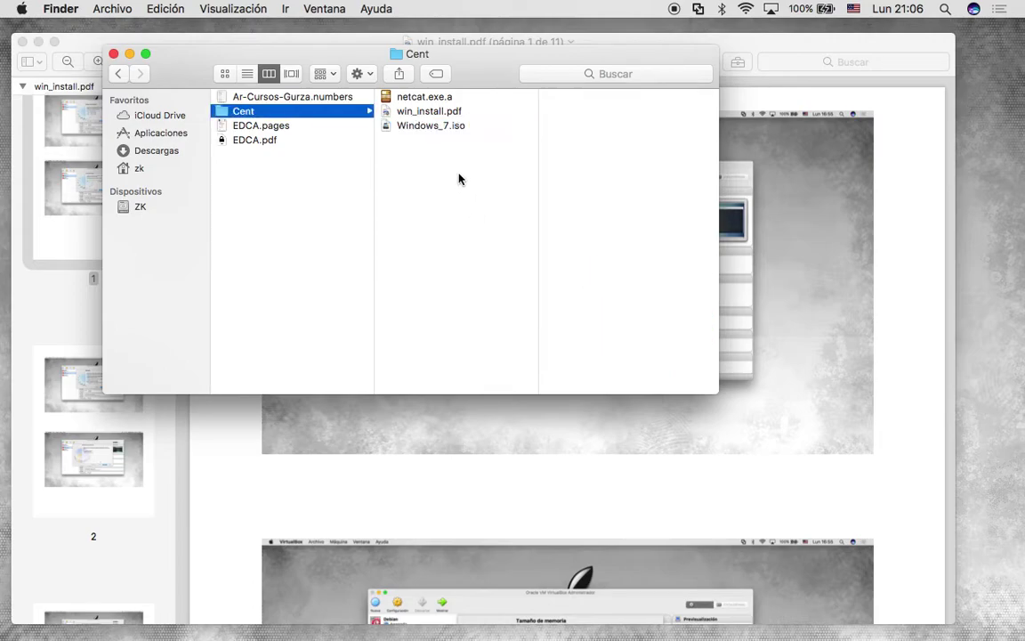
left_click(437, 127)
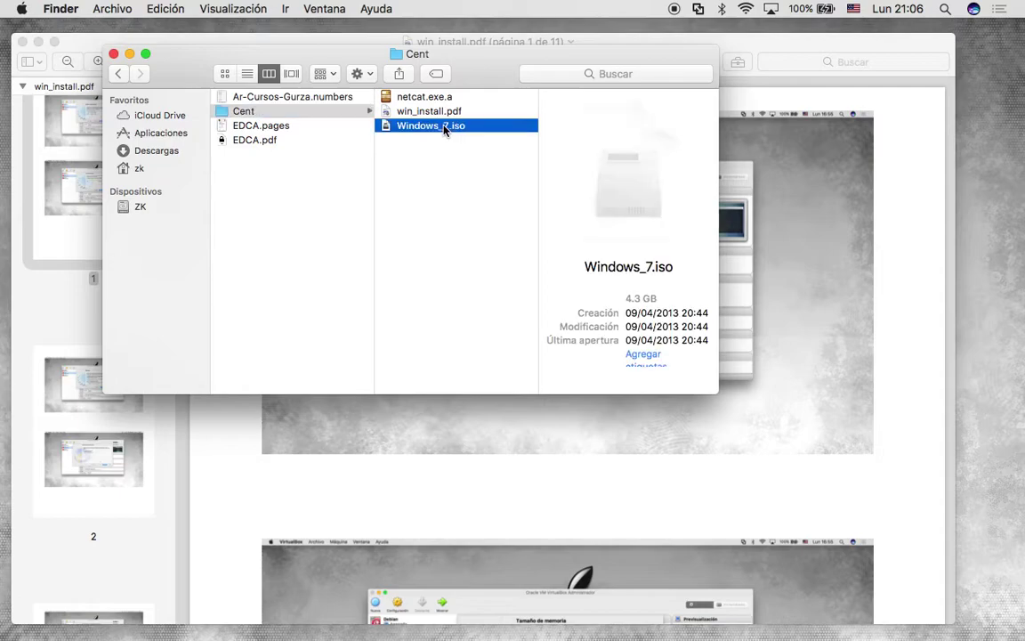
left_click(472, 231)
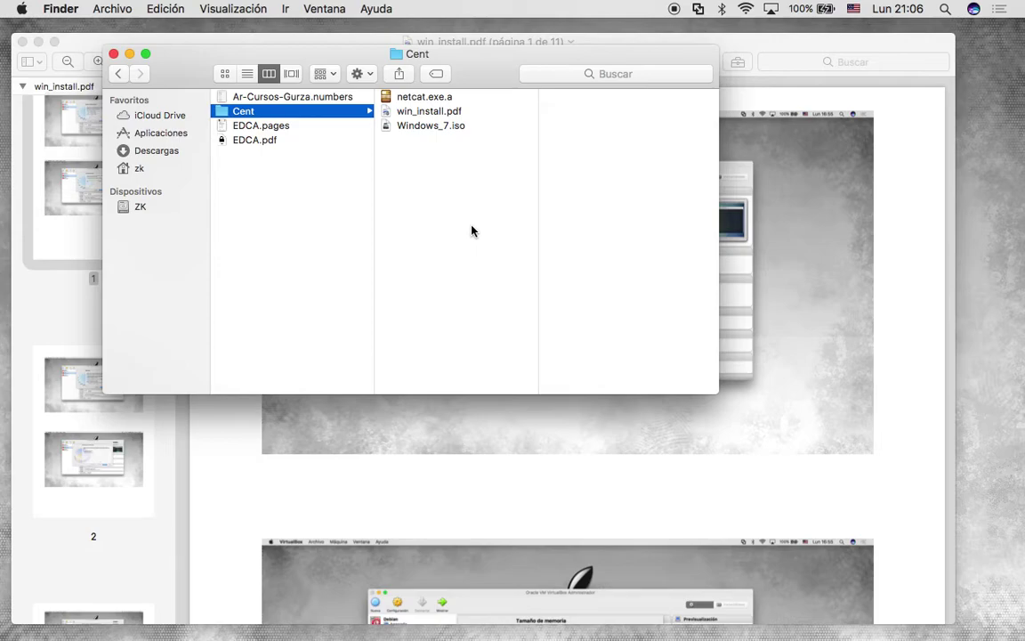
left_click(439, 130)
left_click(445, 96)
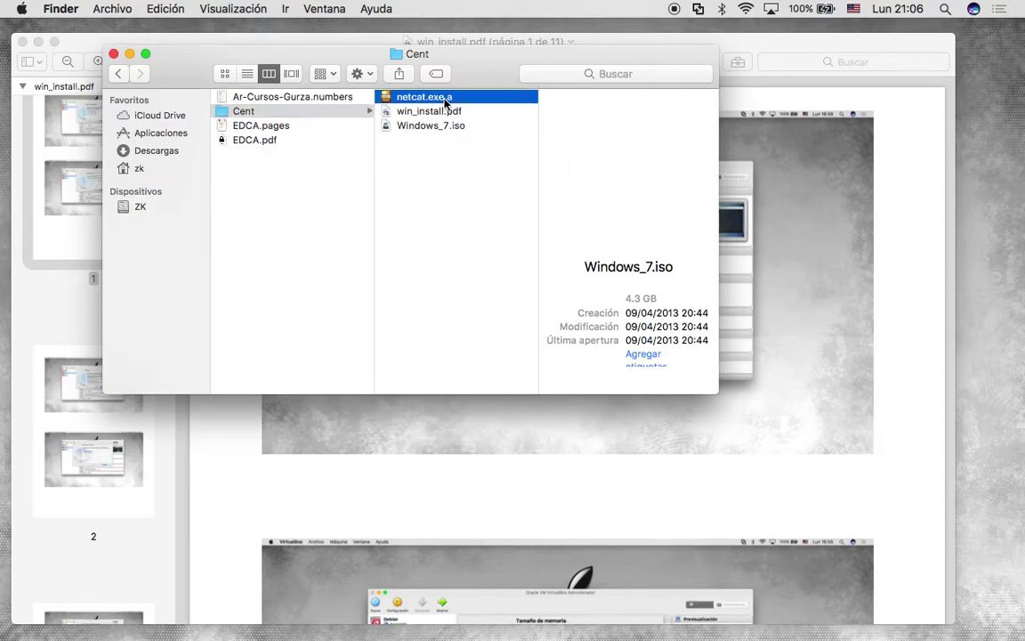
key("ctrl+Up")
left_click(473, 385)
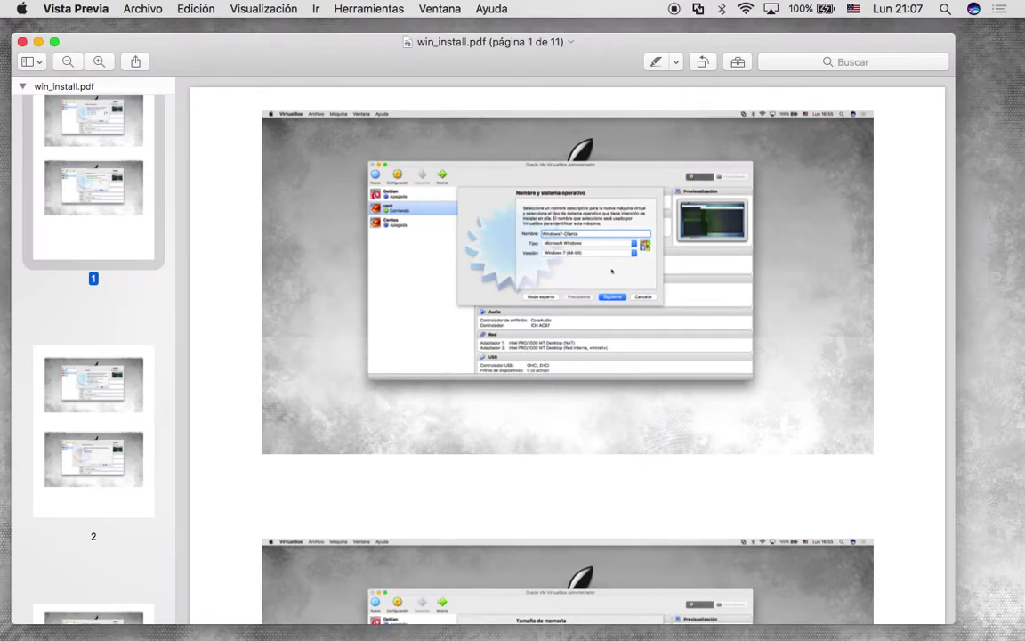
key("super+Tab")
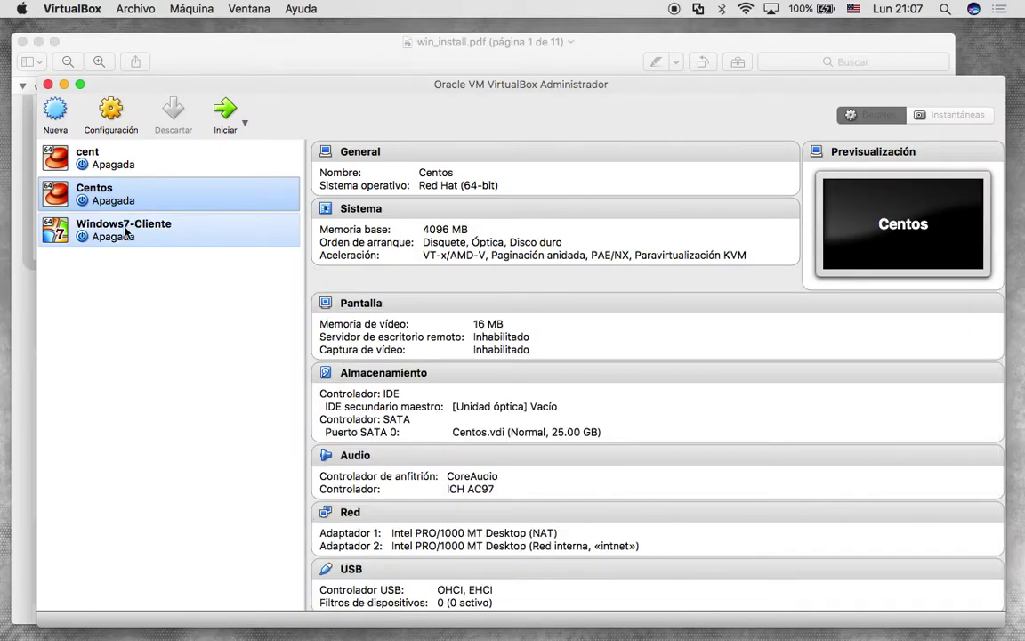
View the Windows7-Cliente machine's details in VirtualBox, then switch windows via Mission Control.
left_click(126, 231)
key("ctrl+Up")
left_click(632, 192)
scroll(631, 240, "down", 1)
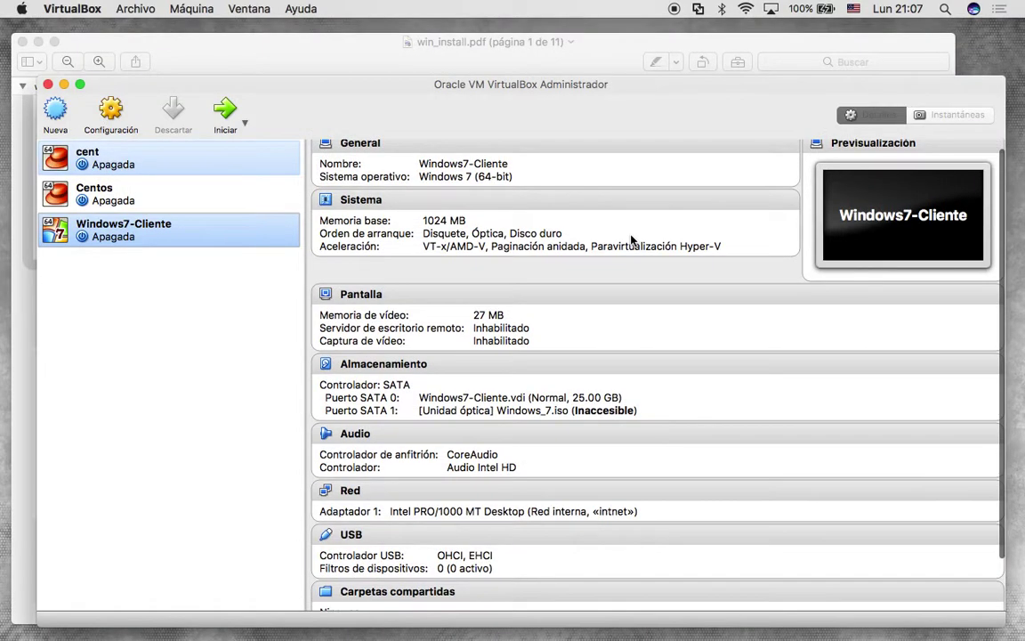
key("ctrl+Up")
Review page 4's internal-network adapter and Windows_7.iso boot-disk screenshots in the guide.
left_click(385, 452)
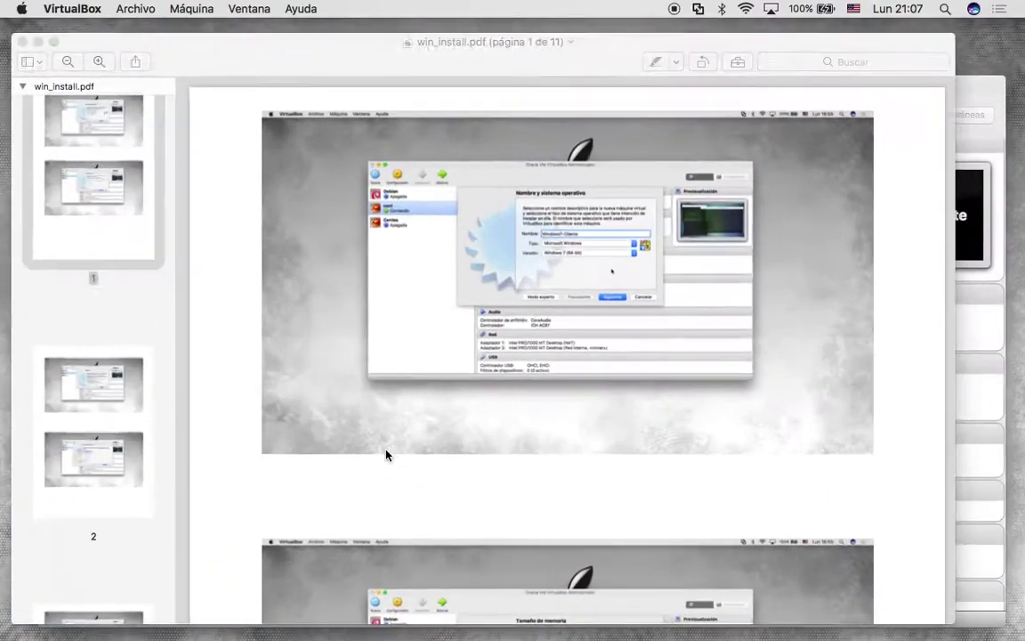
scroll(510, 392, "down", 3)
scroll(509, 391, "up", 1)
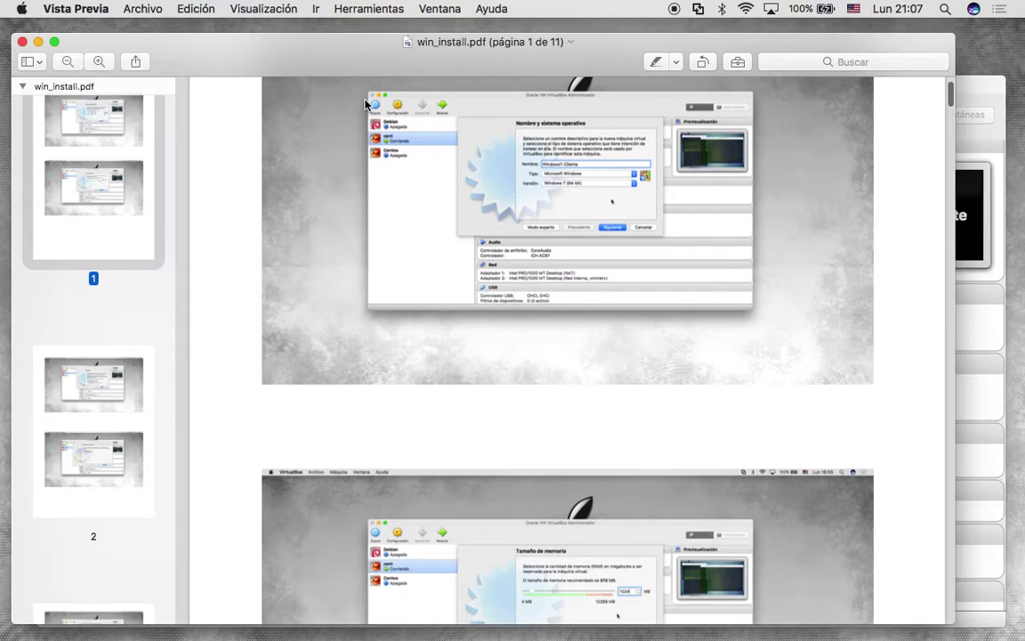
scroll(590, 222, "down", 3)
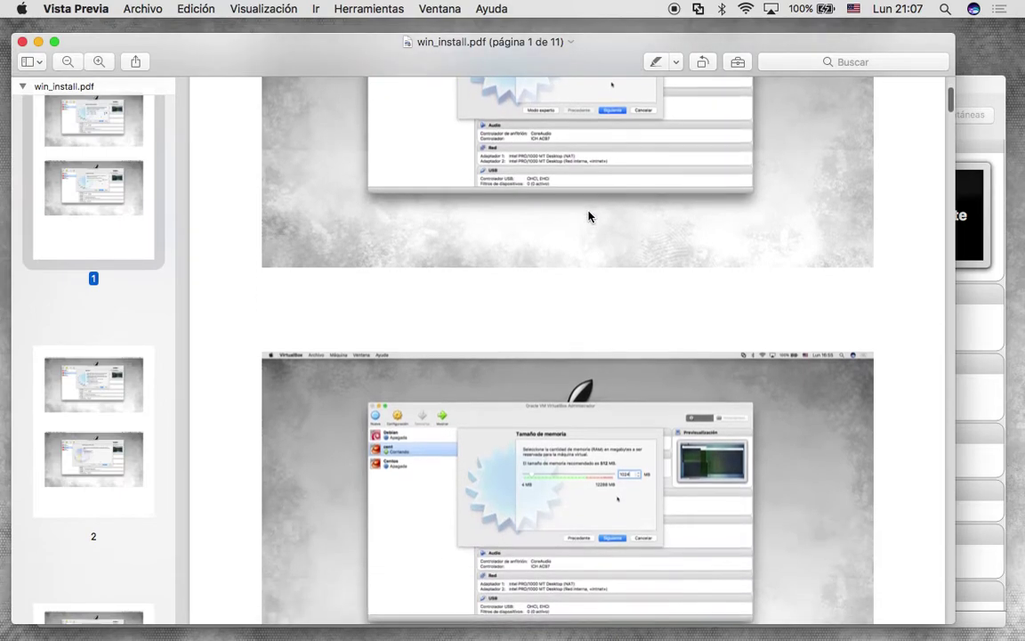
scroll(596, 227, "up", 3)
scroll(498, 191, "down", 8)
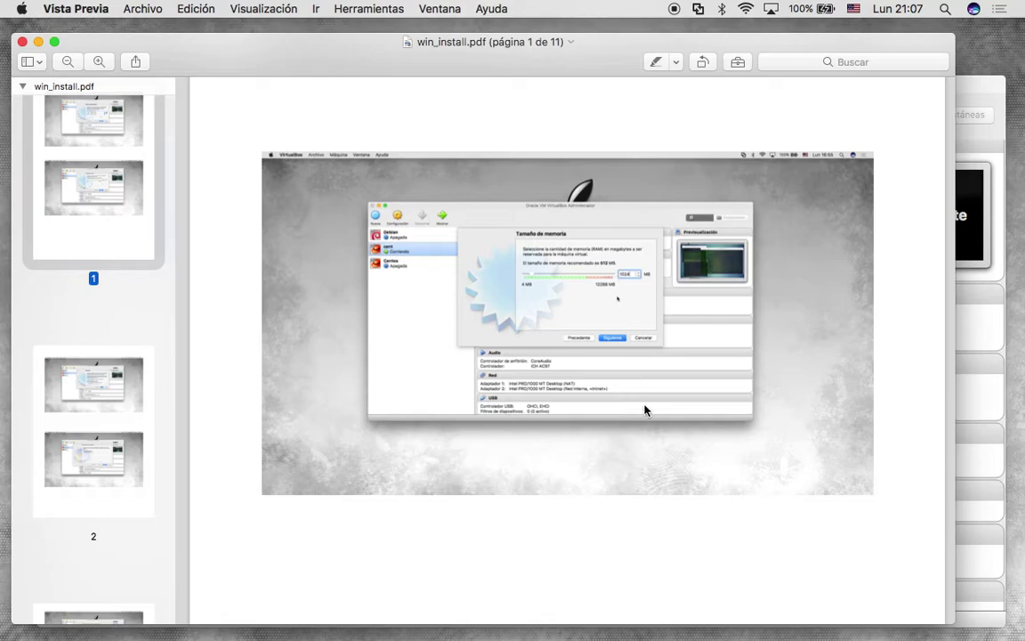
scroll(645, 411, "down", 2)
scroll(645, 411, "down", 10)
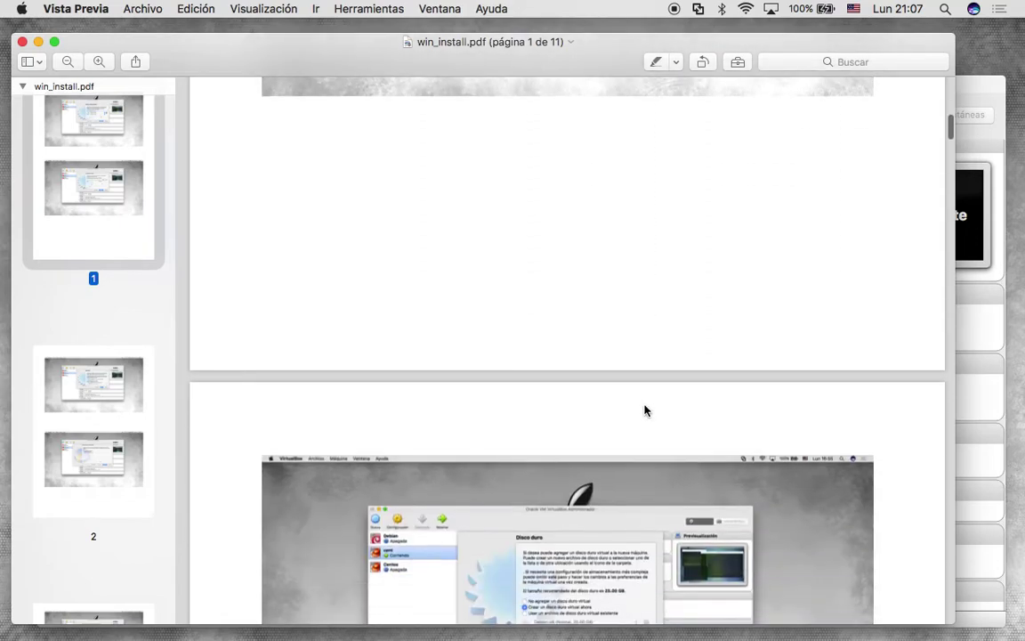
scroll(645, 410, "down", 1)
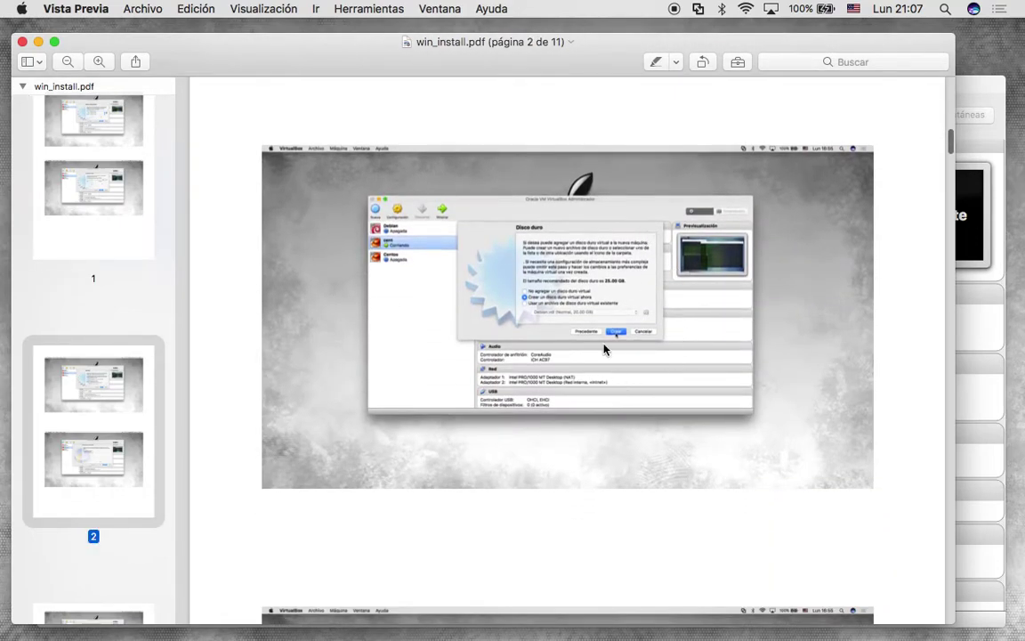
scroll(603, 349, "down", 12)
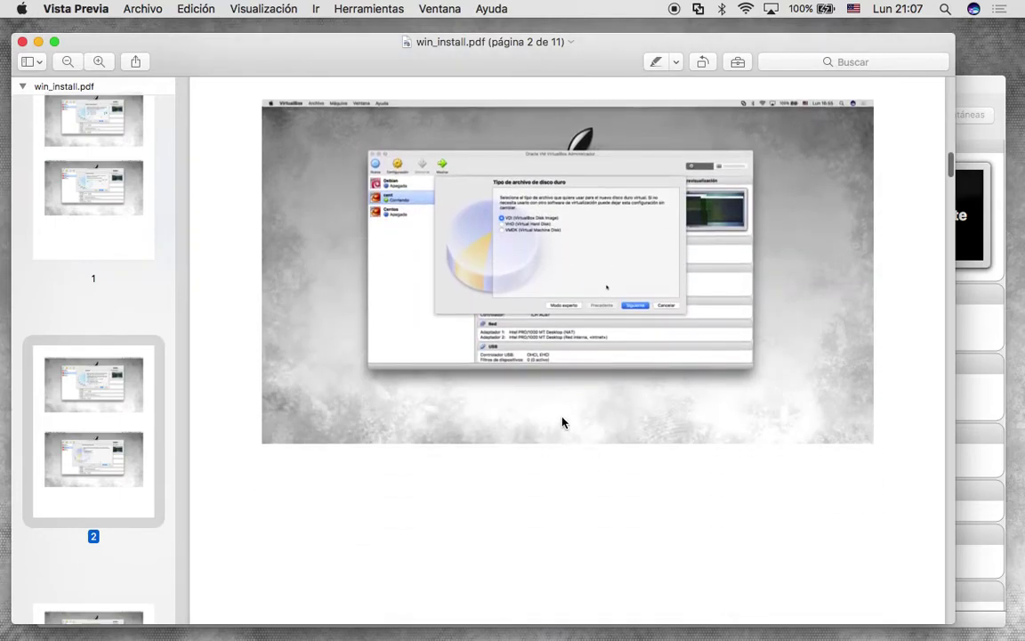
scroll(562, 426, "down", 10)
scroll(564, 434, "down", 5)
scroll(564, 434, "down", 6)
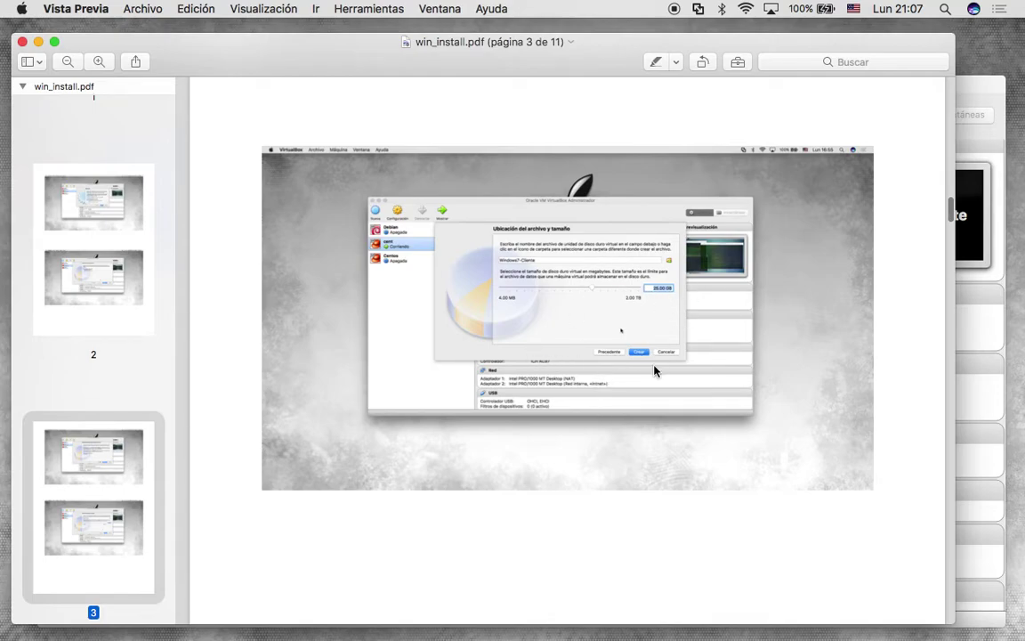
scroll(655, 371, "down", 8)
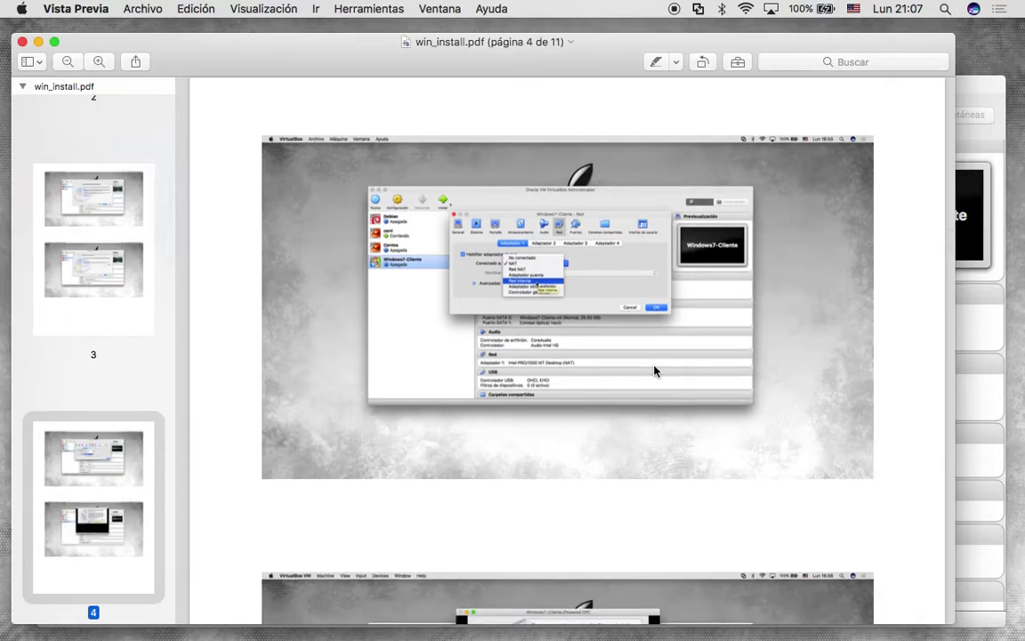
scroll(654, 368, "down", 3)
scroll(610, 284, "up", 4)
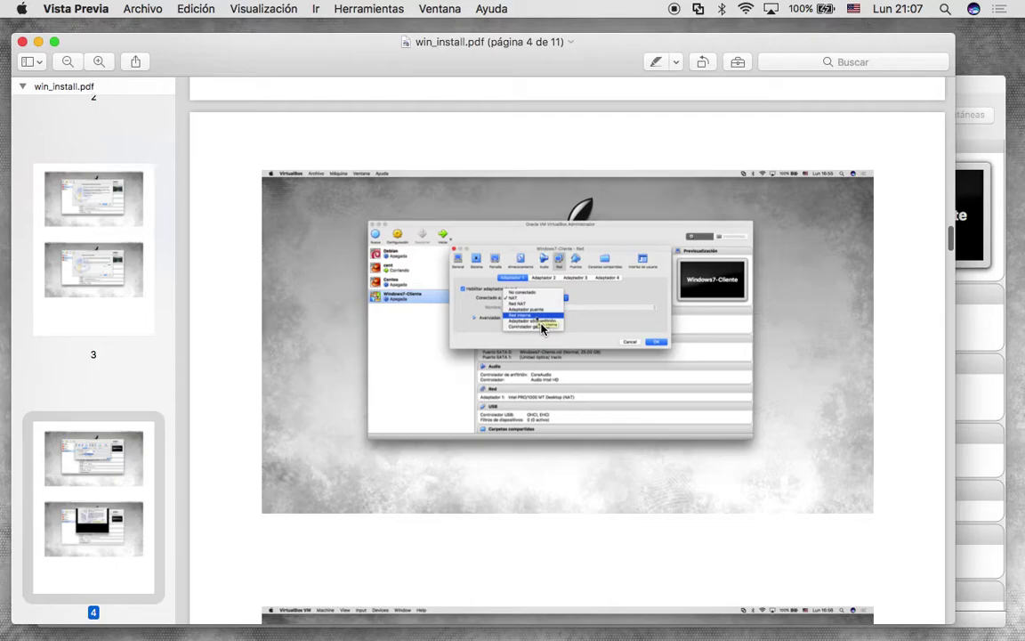
scroll(586, 421, "down", 3)
scroll(585, 421, "up", 3)
scroll(586, 422, "up", 3)
scroll(585, 422, "down", 3)
scroll(586, 421, "up", 5)
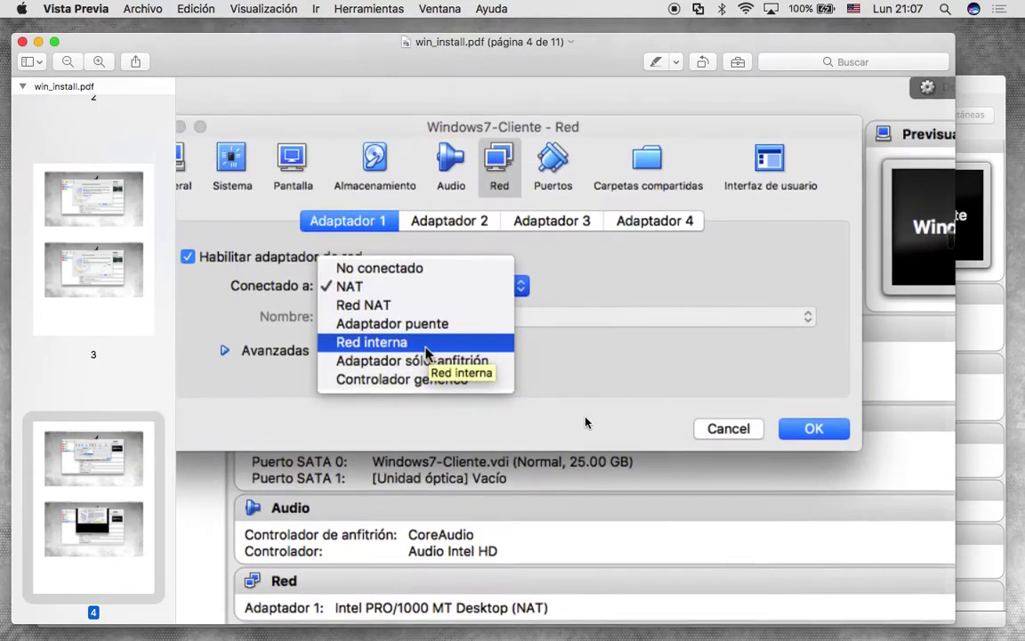
scroll(585, 421, "down", 8)
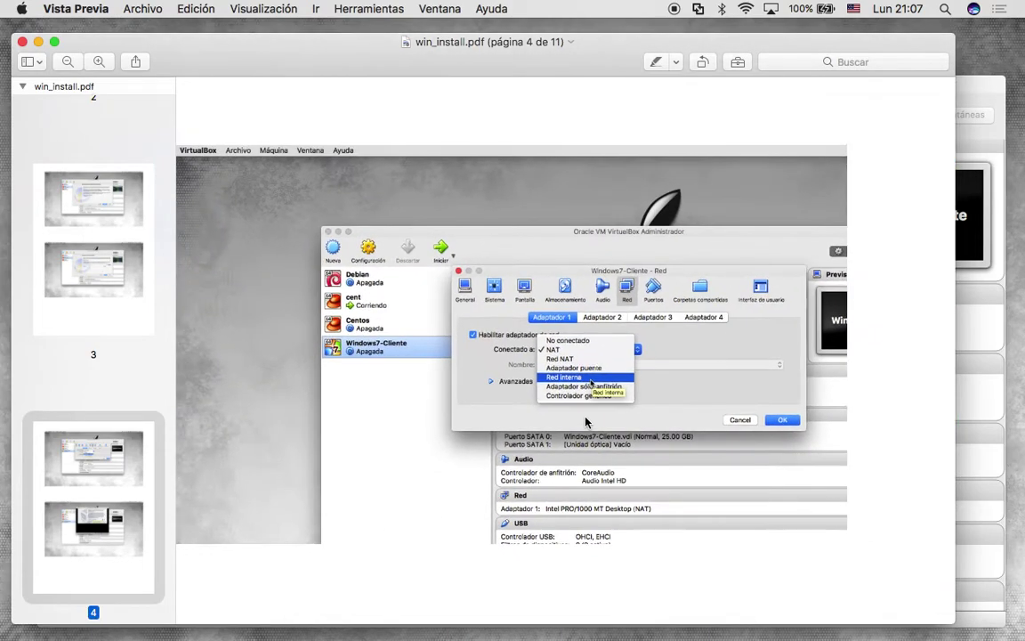
scroll(586, 422, "right", 5)
scroll(585, 421, "down", 5)
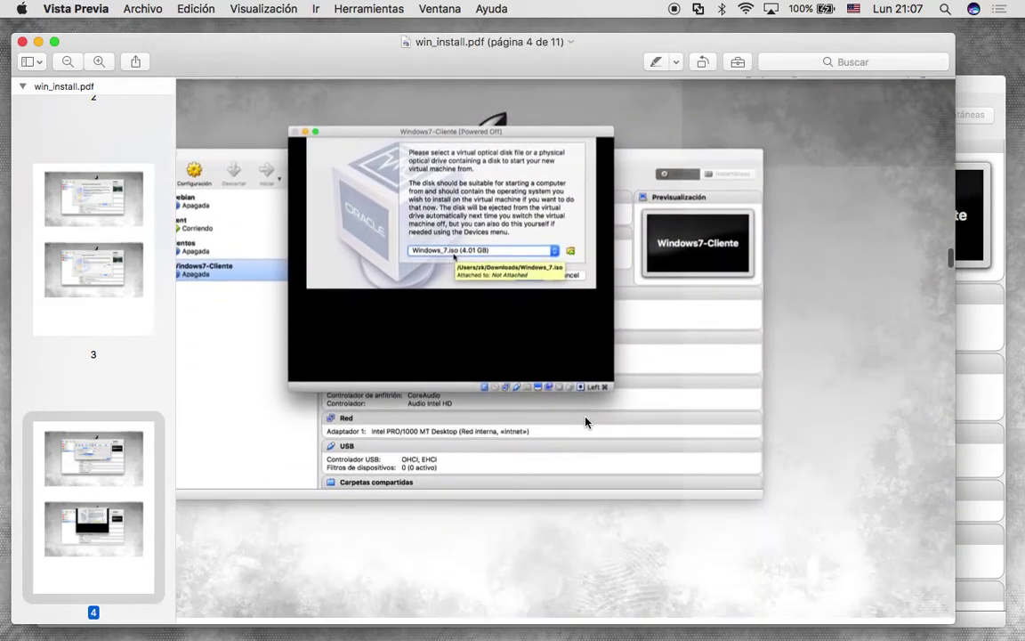
scroll(586, 422, "left", 2)
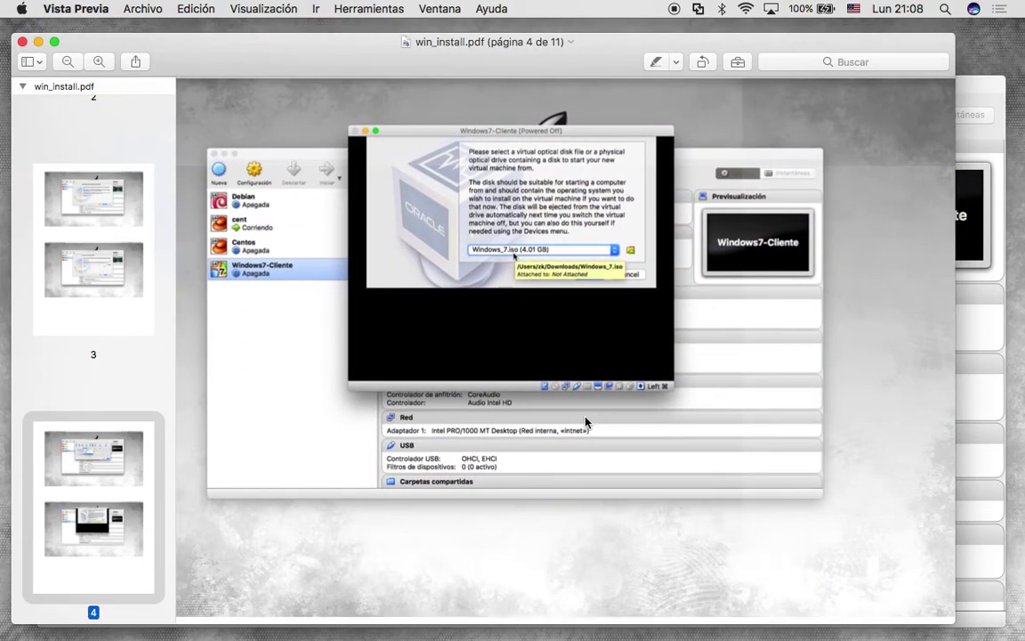
Scroll win_install.pdf from page 5 through page 11, the final Windows 7 desktop screenshot.
scroll(614, 404, "down", 10)
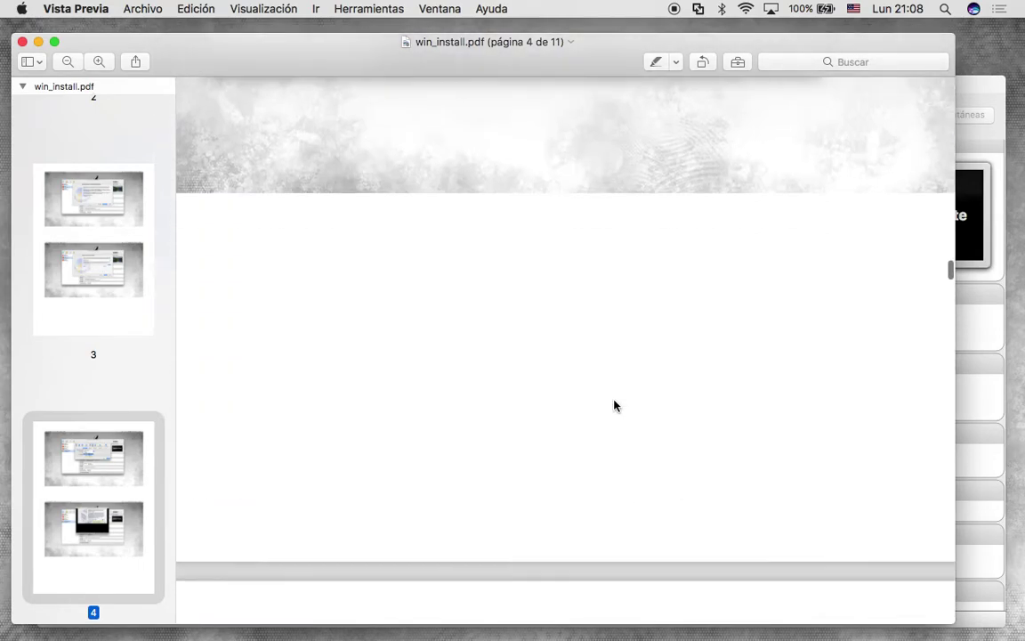
scroll(614, 405, "down", 8)
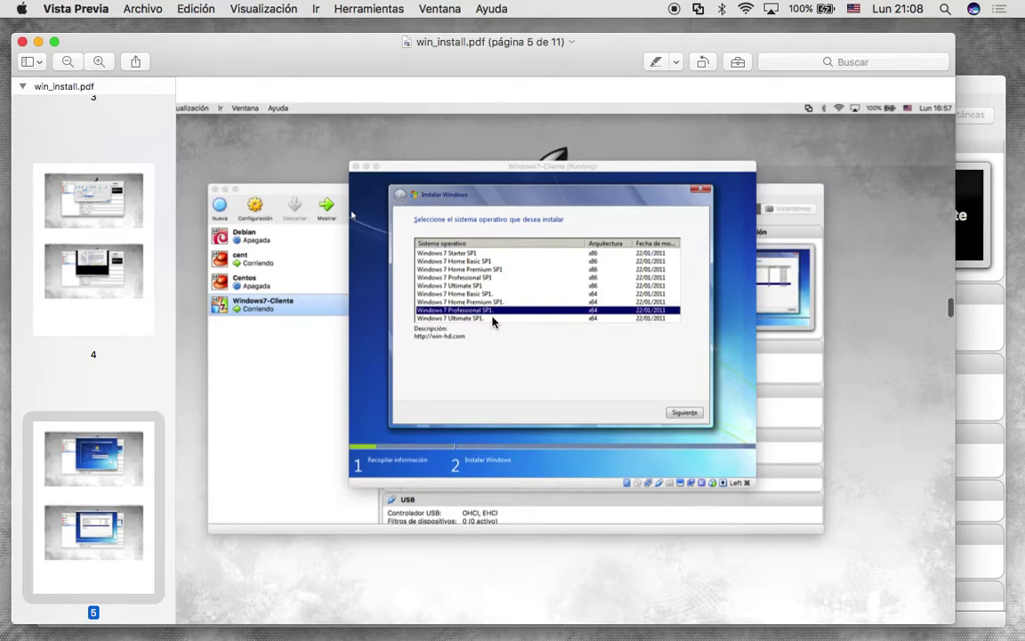
scroll(492, 320, "up", 5)
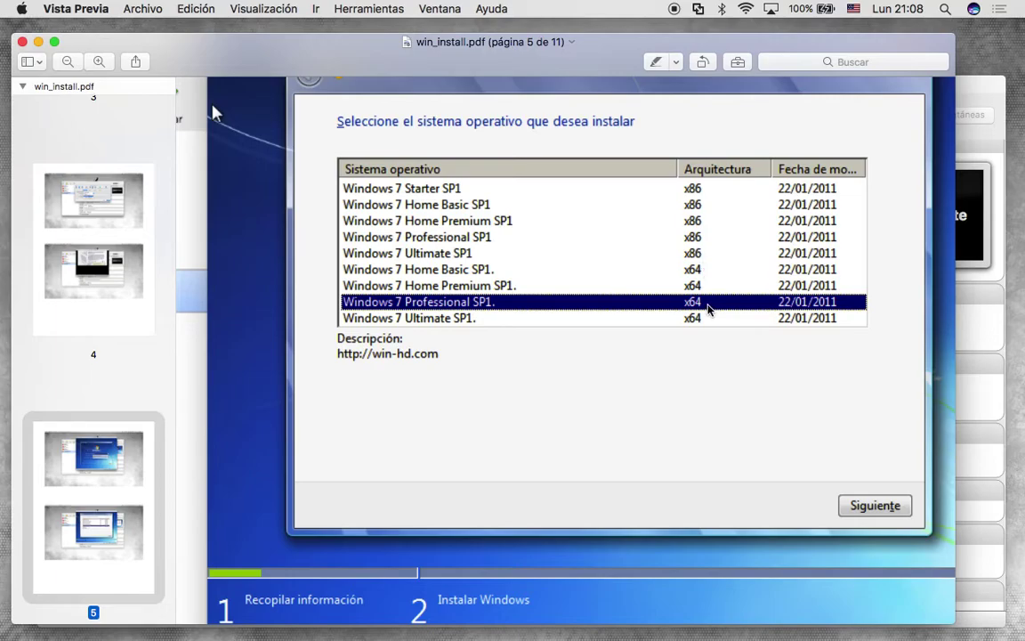
scroll(438, 317, "down", 10)
scroll(509, 482, "down", 10)
scroll(509, 481, "down", 10)
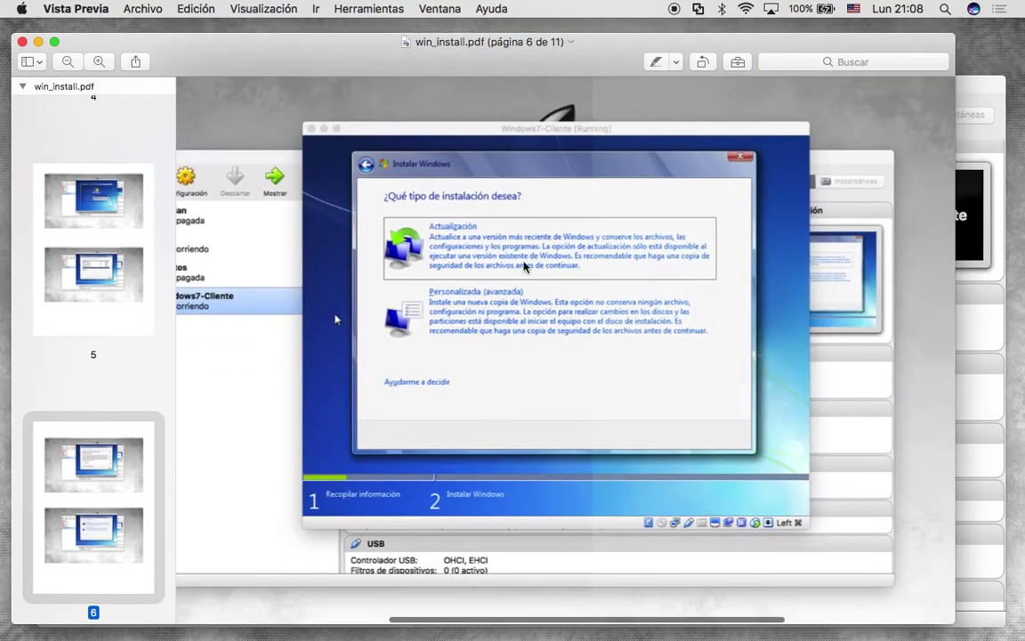
scroll(520, 373, "down", 10)
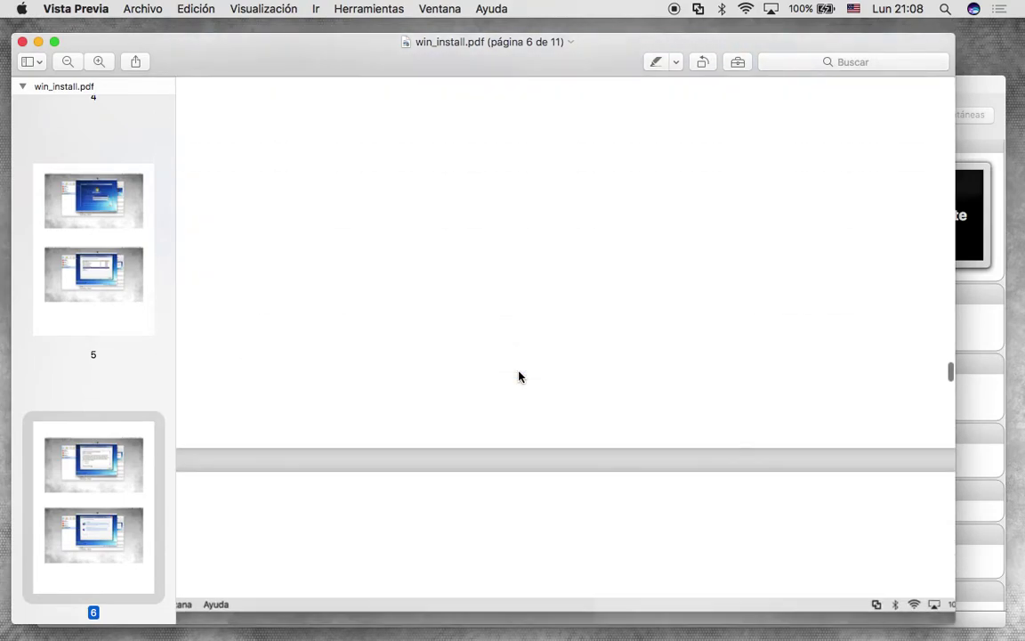
scroll(521, 377, "up", 5)
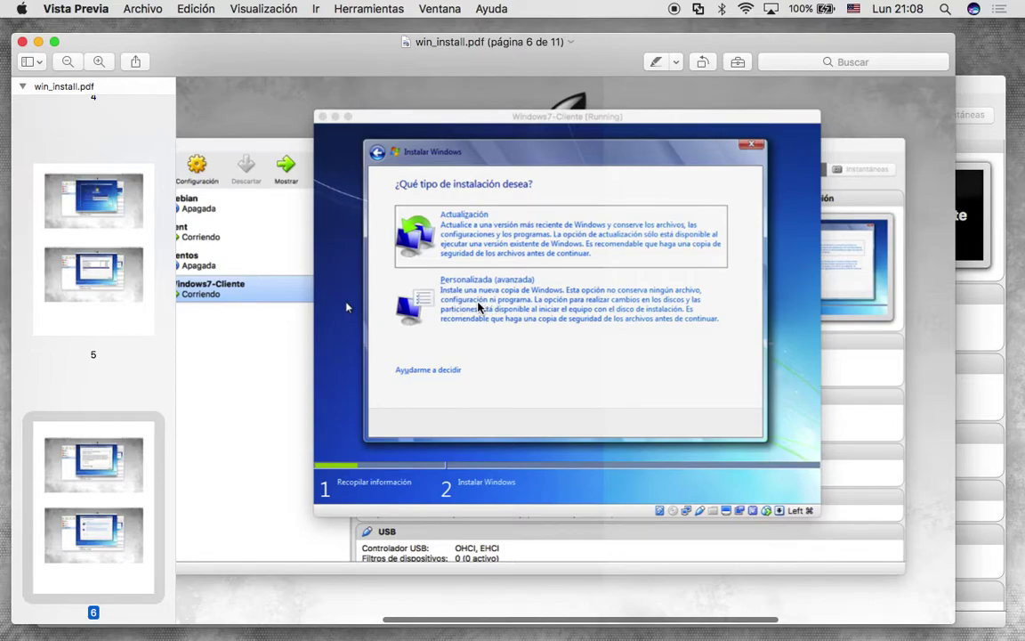
scroll(536, 392, "down", 8)
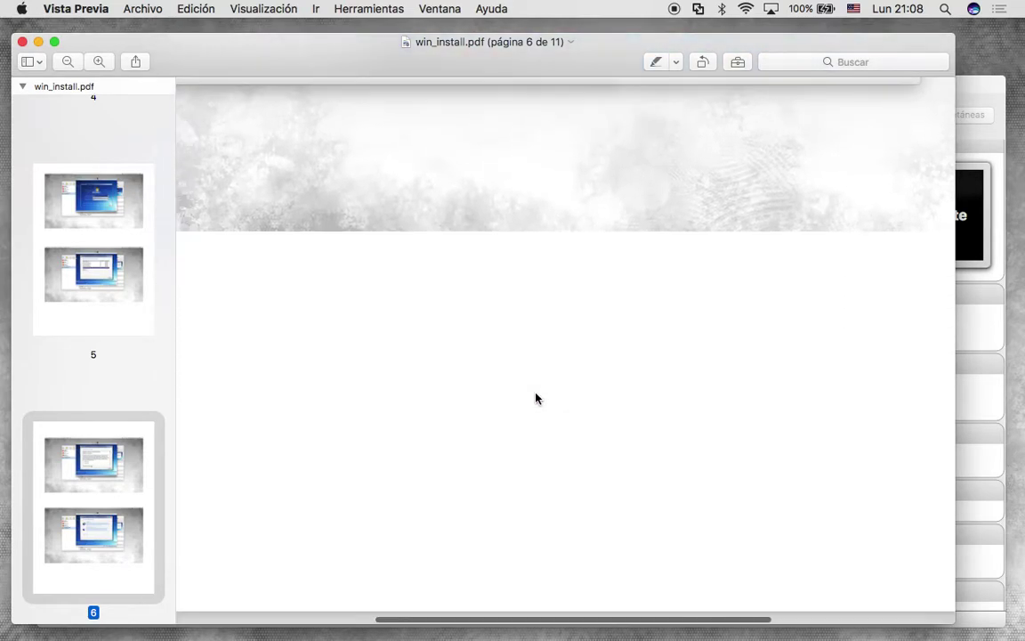
scroll(536, 397, "up", 8)
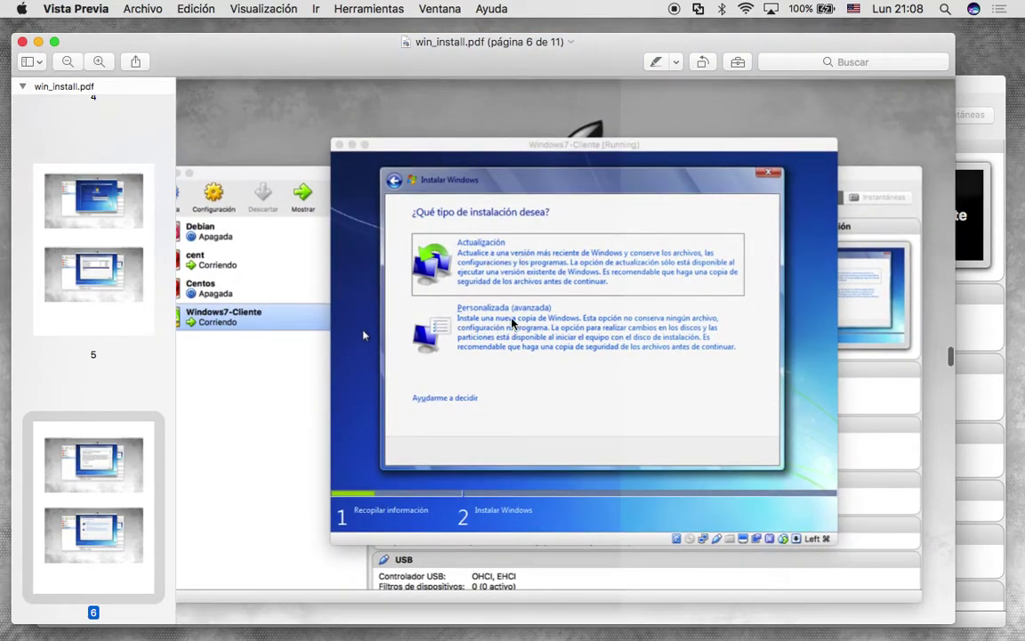
scroll(520, 322, "down", 10)
scroll(520, 322, "down", 3)
scroll(620, 332, "down", 7)
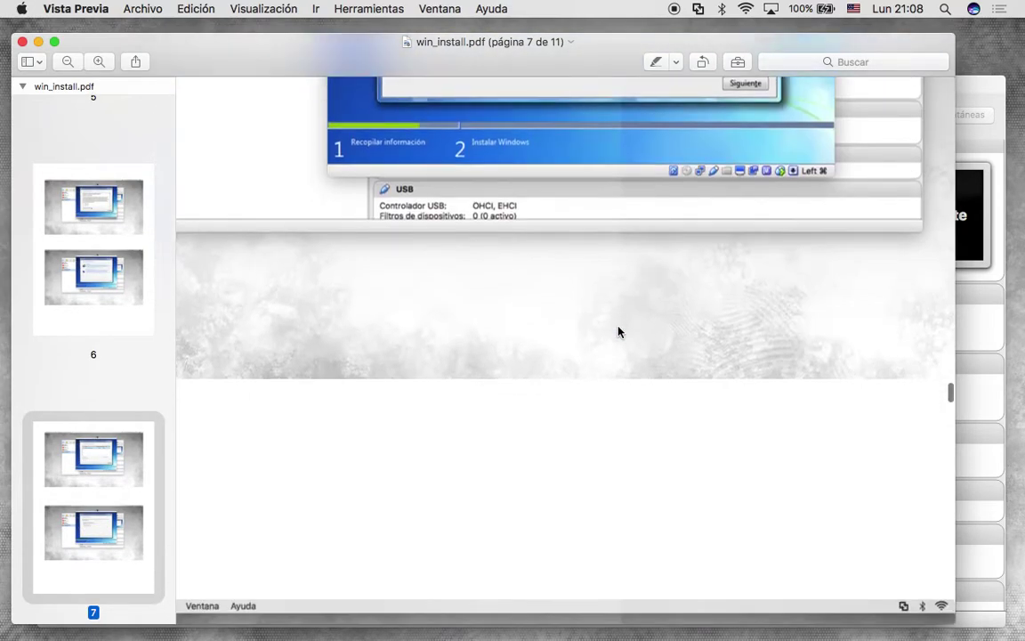
scroll(620, 332, "up", 8)
scroll(613, 327, "down", 3)
scroll(534, 391, "down", 10)
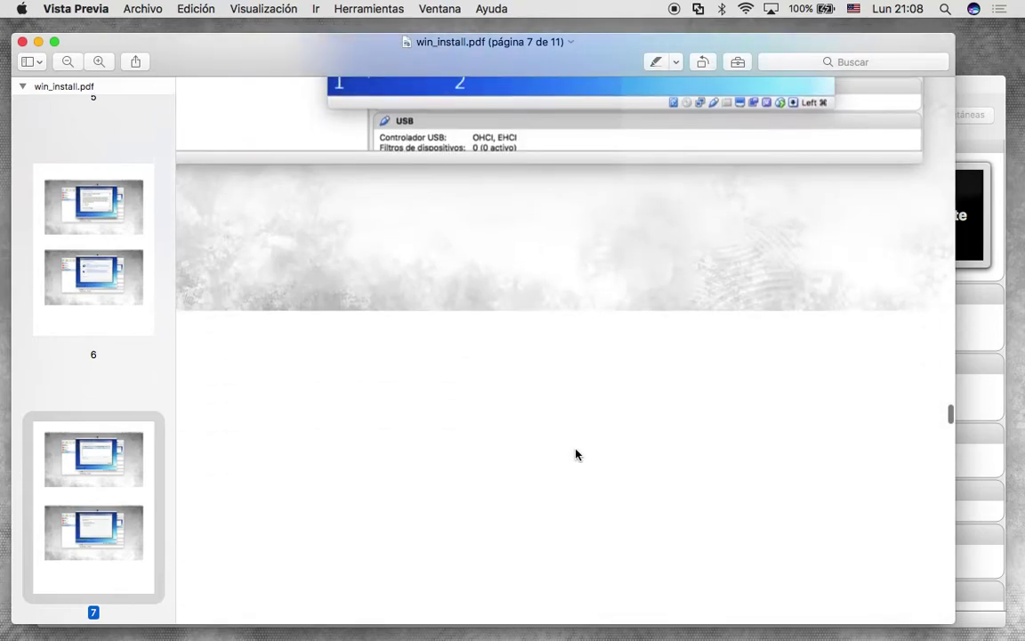
scroll(576, 454, "down", 15)
scroll(575, 454, "down", 15)
scroll(596, 400, "down", 10)
scroll(595, 400, "down", 10)
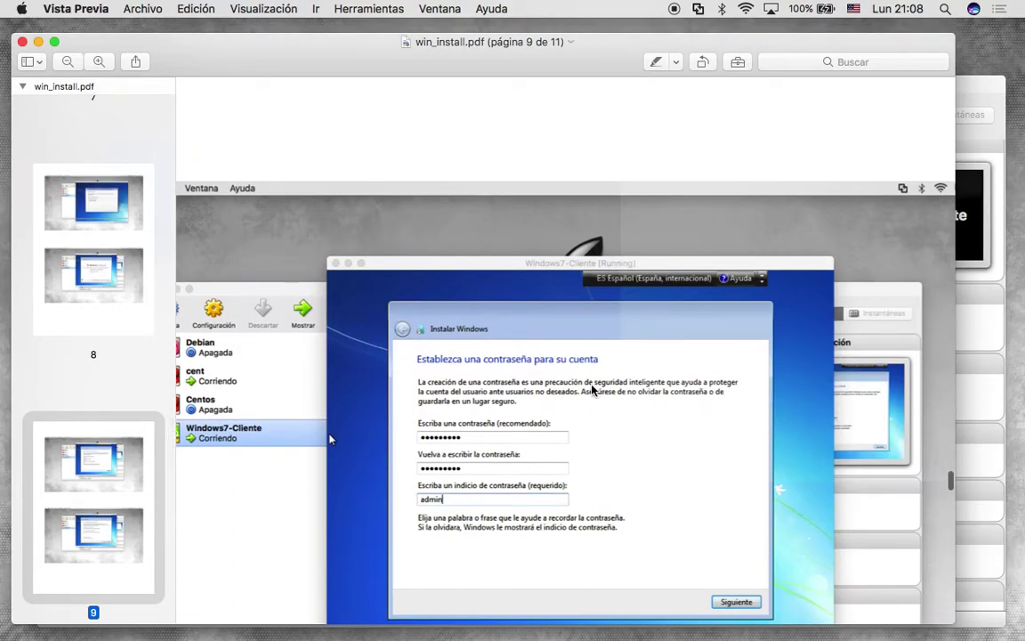
scroll(558, 482, "down", 15)
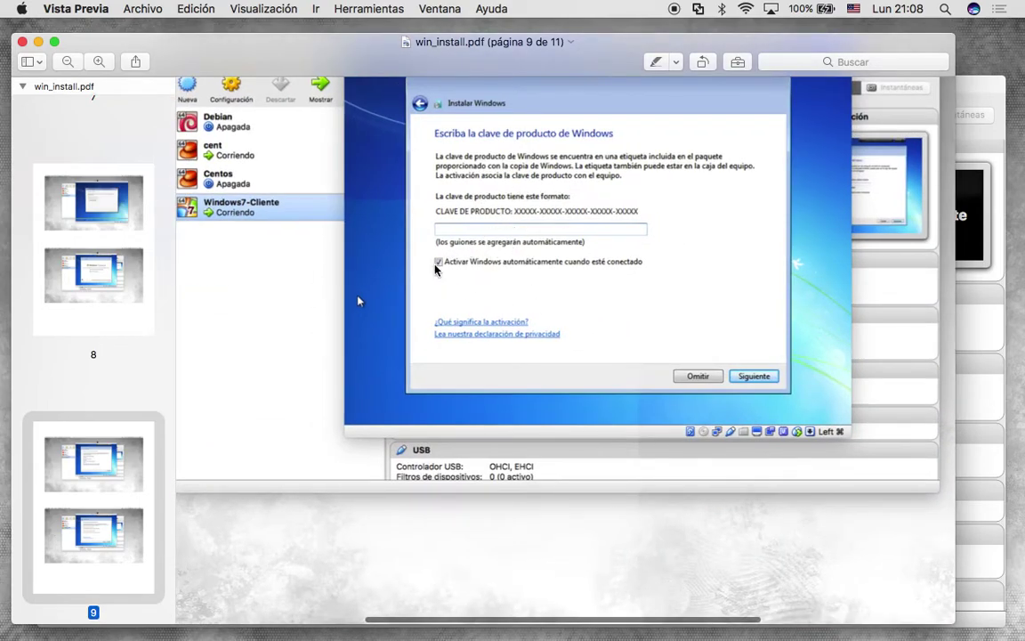
scroll(572, 444, "down", 10)
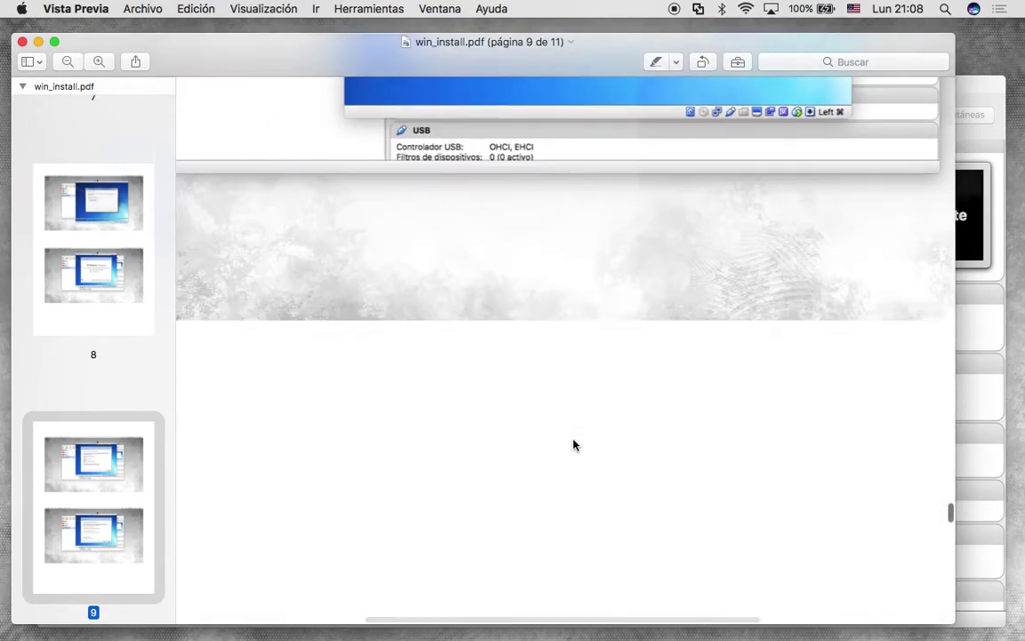
scroll(573, 445, "down", 10)
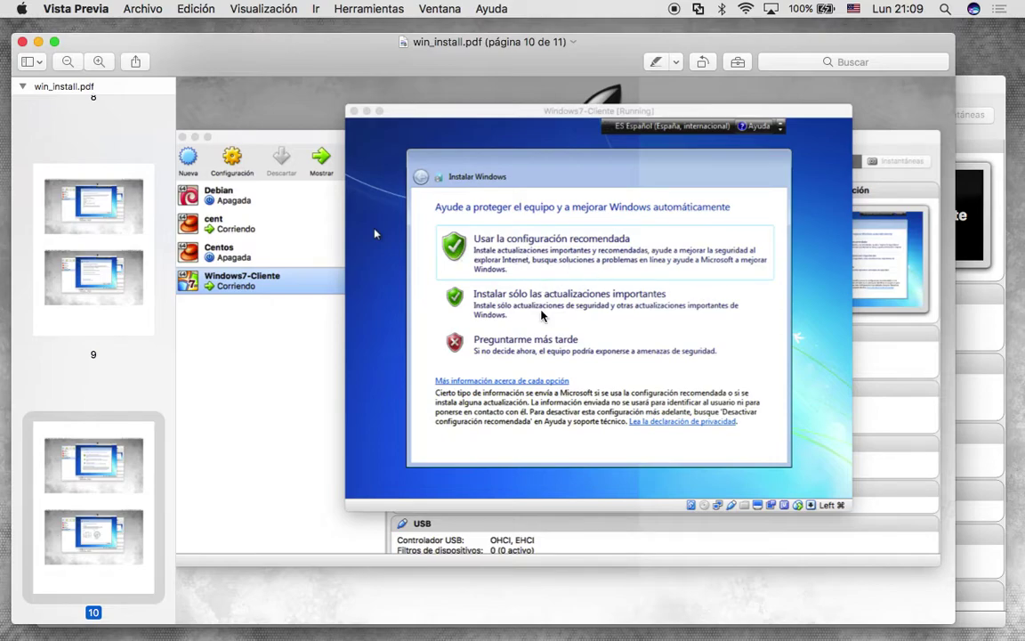
scroll(560, 339, "down", 5)
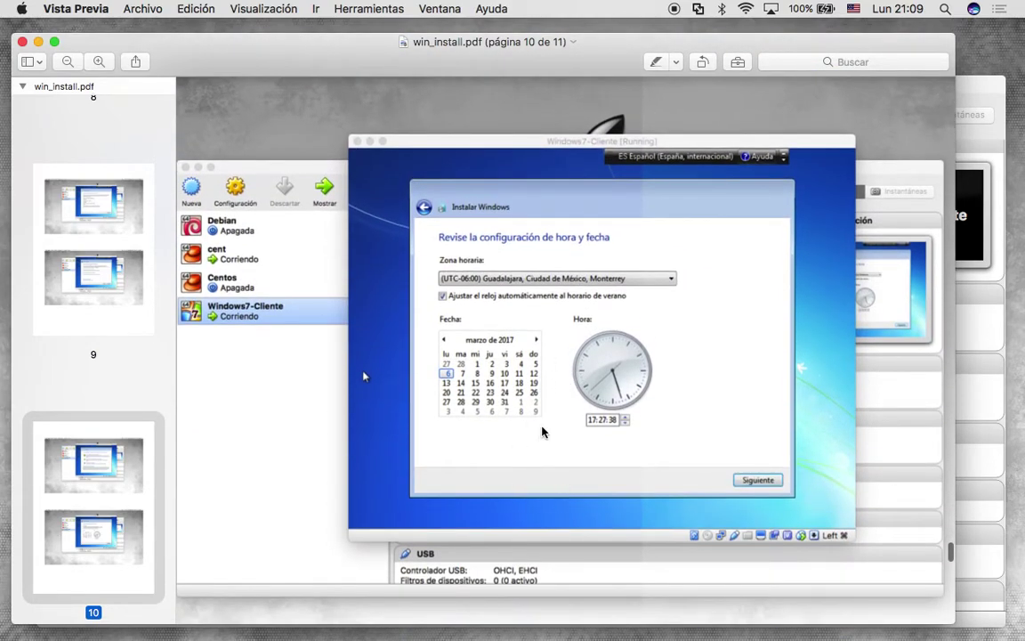
scroll(542, 432, "down", 10)
scroll(542, 432, "down", 3)
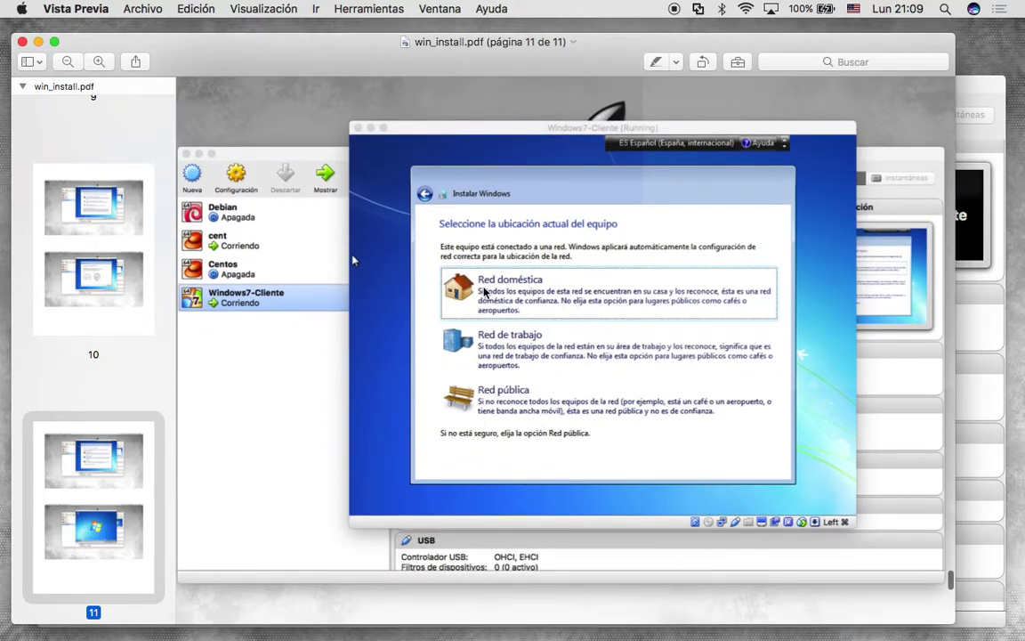
scroll(570, 534, "down", 10)
scroll(614, 576, "down", 5)
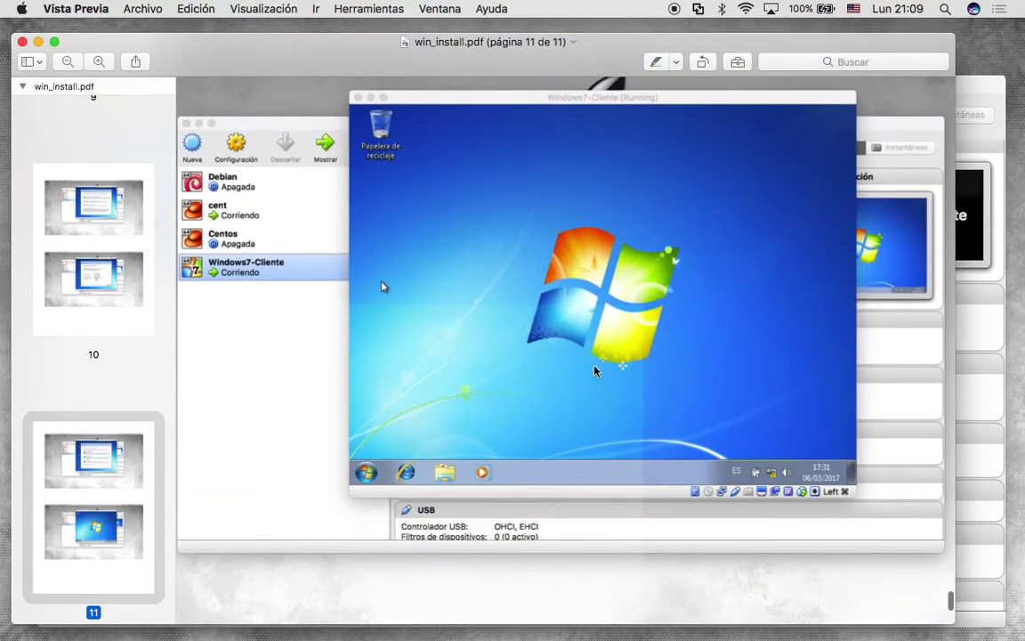
scroll(627, 445, "down", 10)
scroll(622, 427, "up", 5)
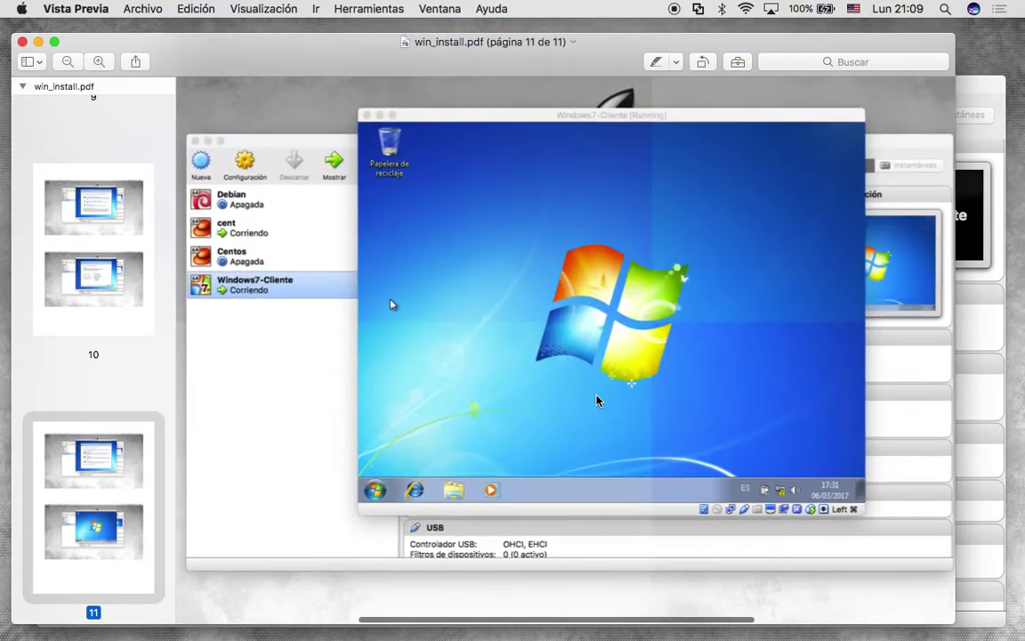
Close the guide, confirm Windows7-Cliente's network adapter uses intnet, and start the machine.
left_click(38, 42)
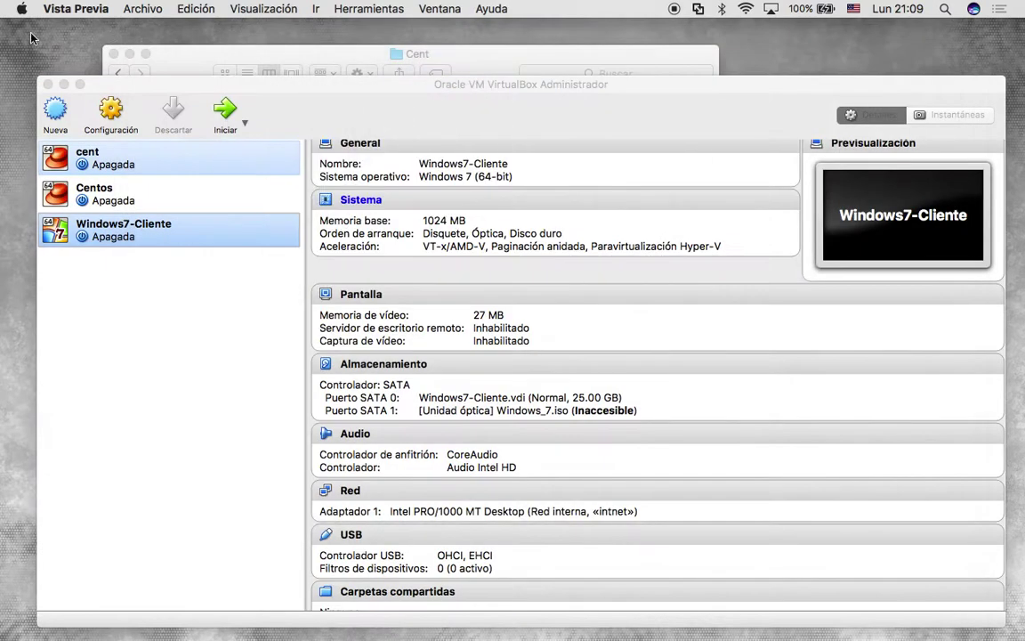
left_click(102, 230)
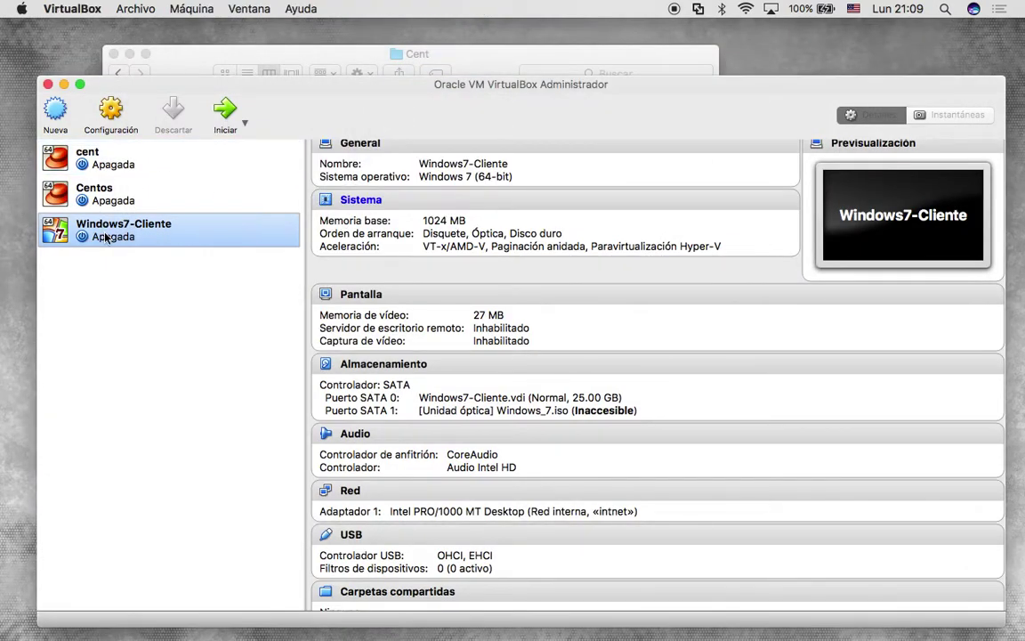
left_click(114, 114)
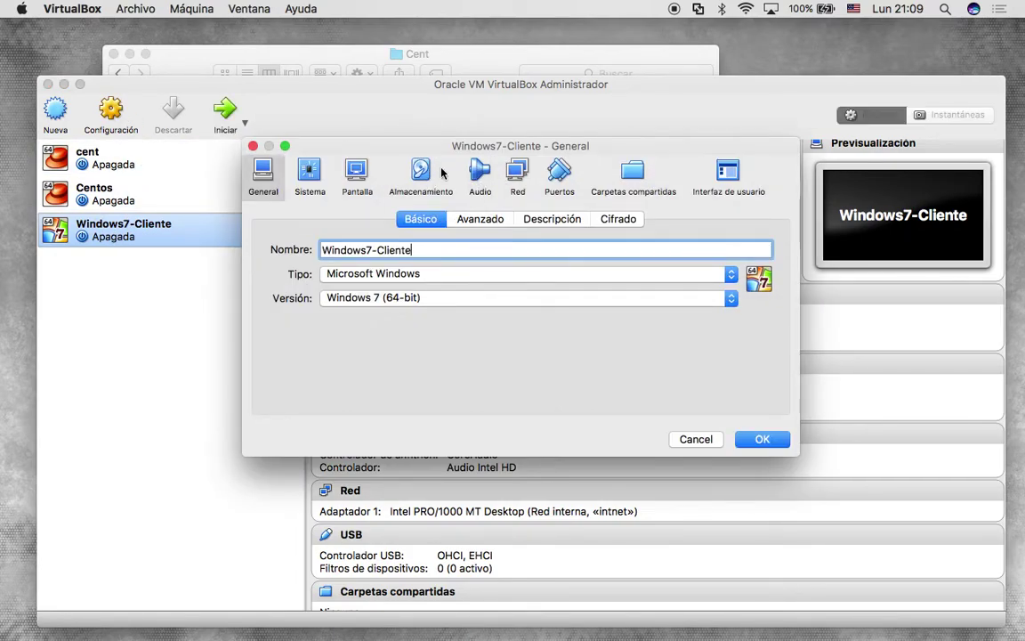
left_click(519, 175)
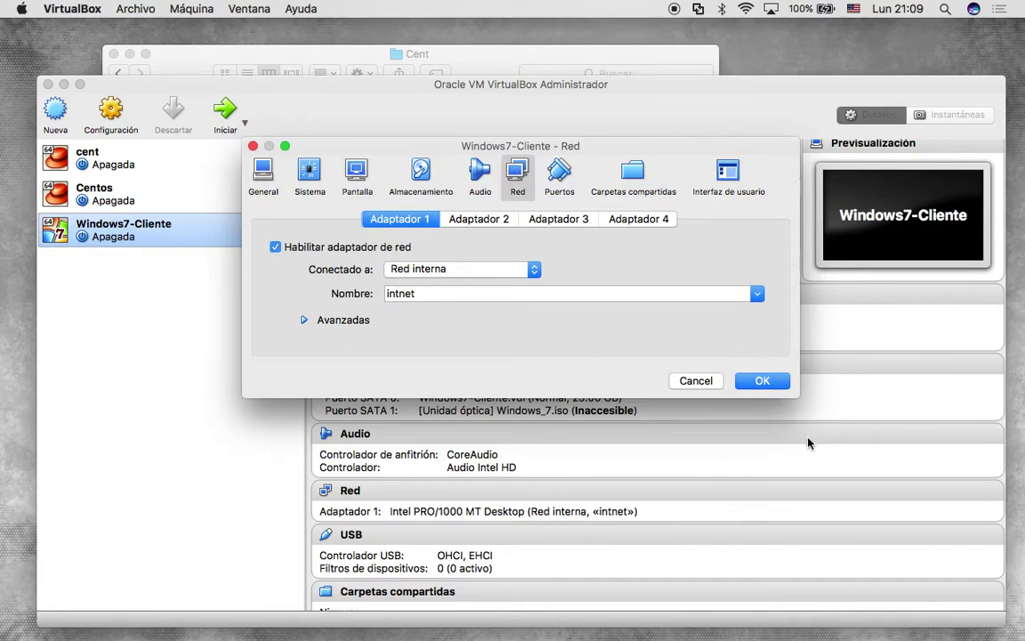
left_click(767, 384)
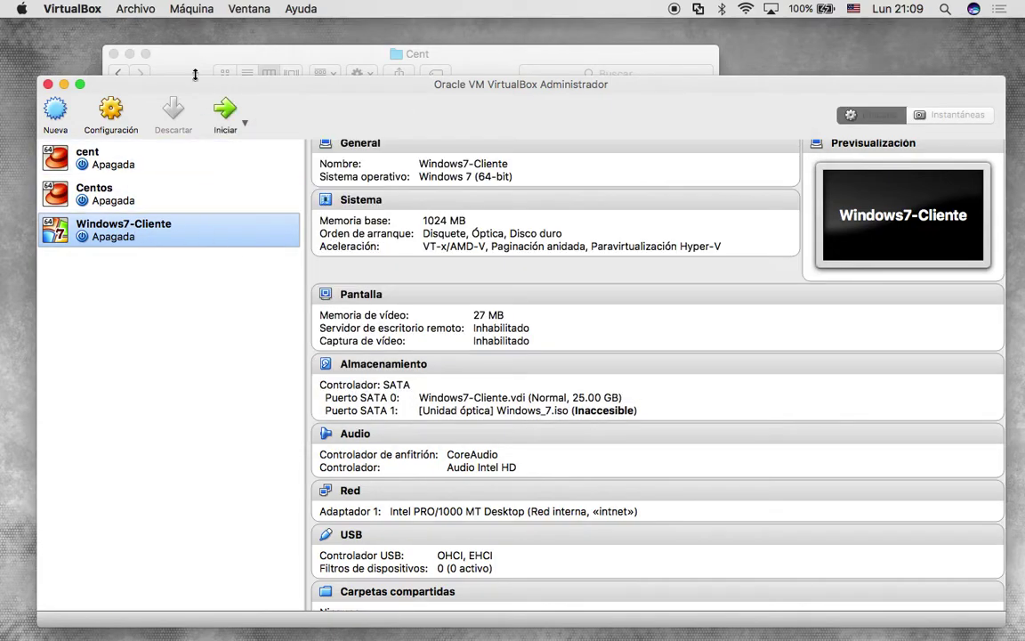
left_click(232, 123)
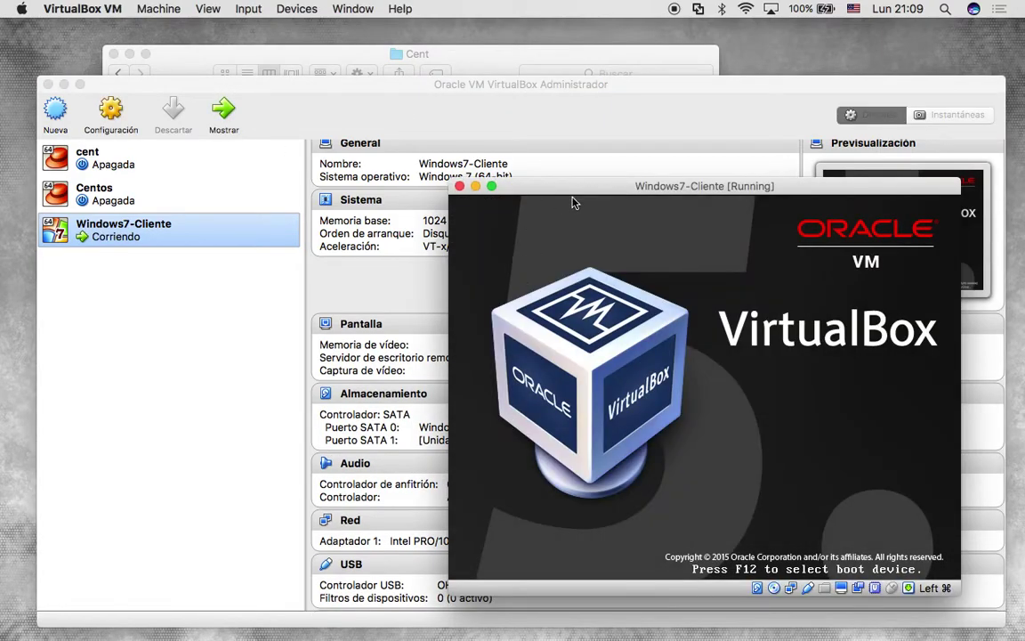
Reposition the Windows7-Cliente window to reveal the manager and the Windows login screen.
left_click_drag(577, 193, 510, 127)
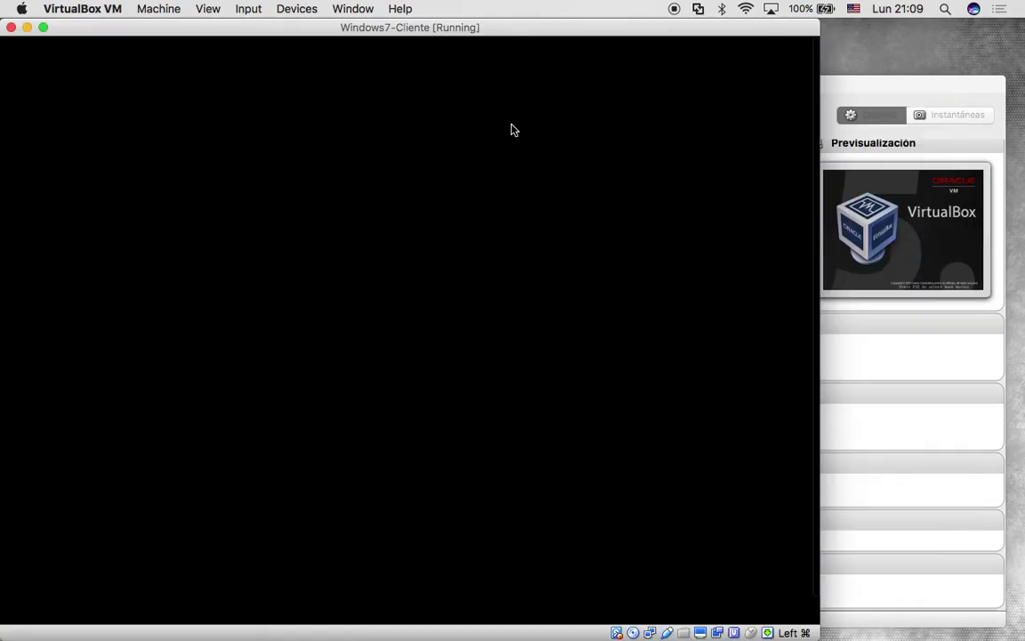
left_click_drag(405, 35, 532, 103)
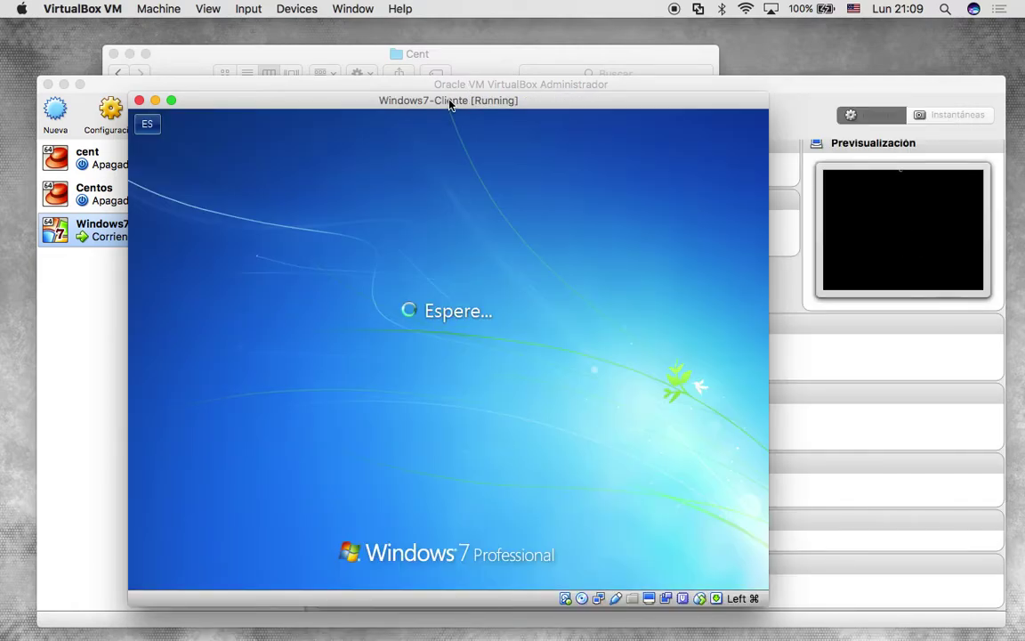
left_click_drag(441, 103, 478, 57)
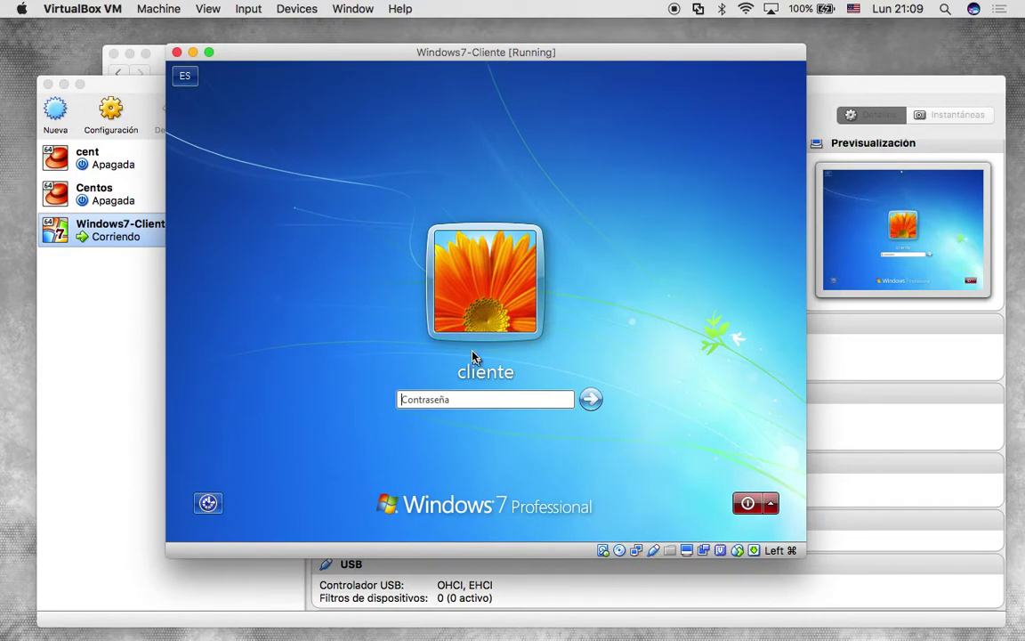
Log in to Windows 7 with the account password and switch the guest to full screen.
type("1234")
key("Return")
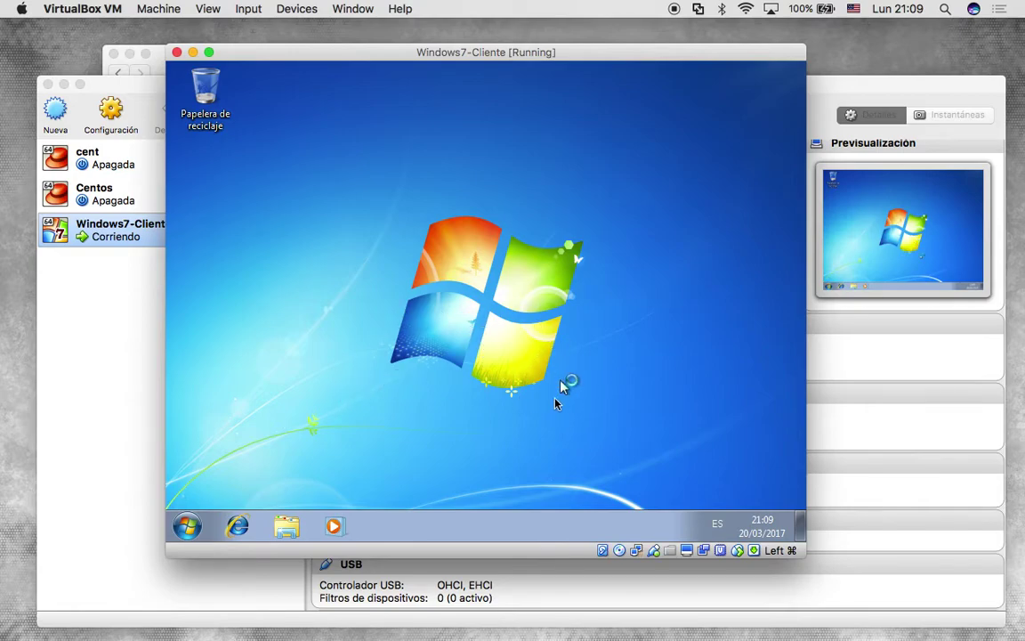
left_click(210, 53)
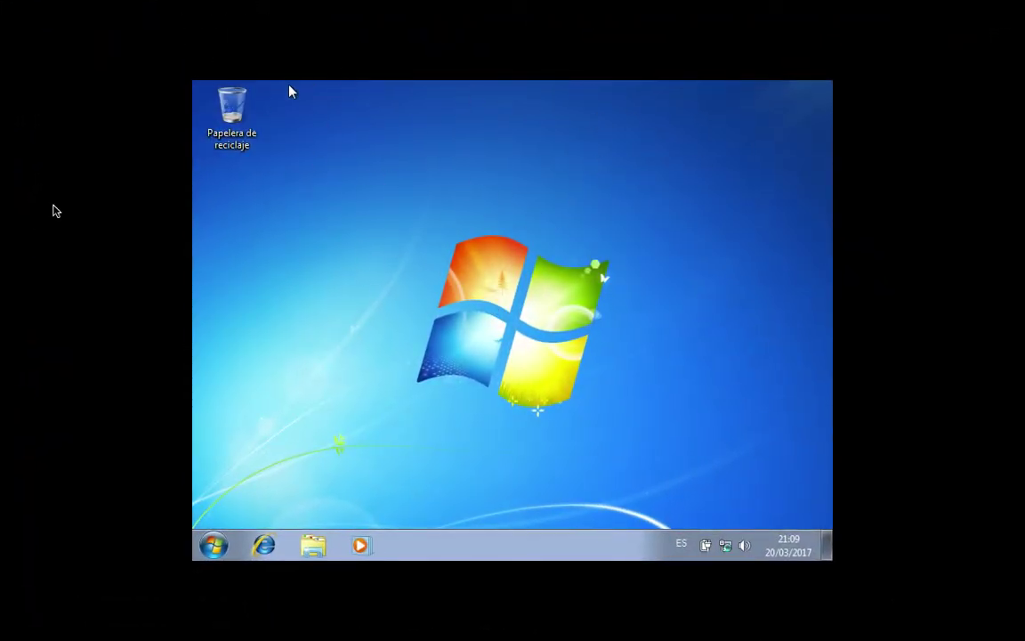
mouse_move(549, 5)
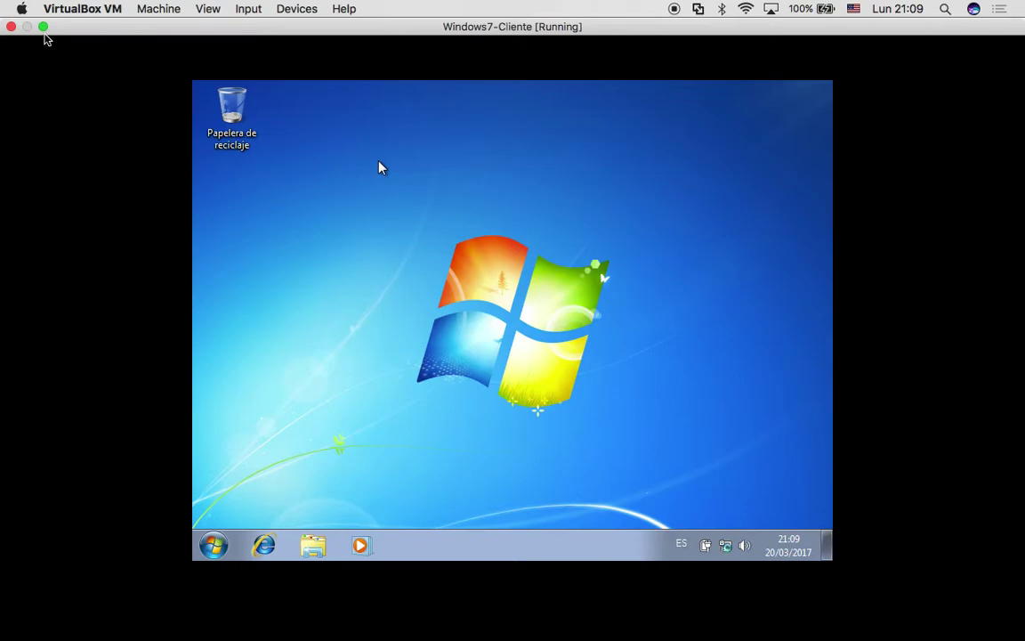
Exit full screen and set Shared Clipboard and Drag and Drop to Bidirectional.
left_click(43, 28)
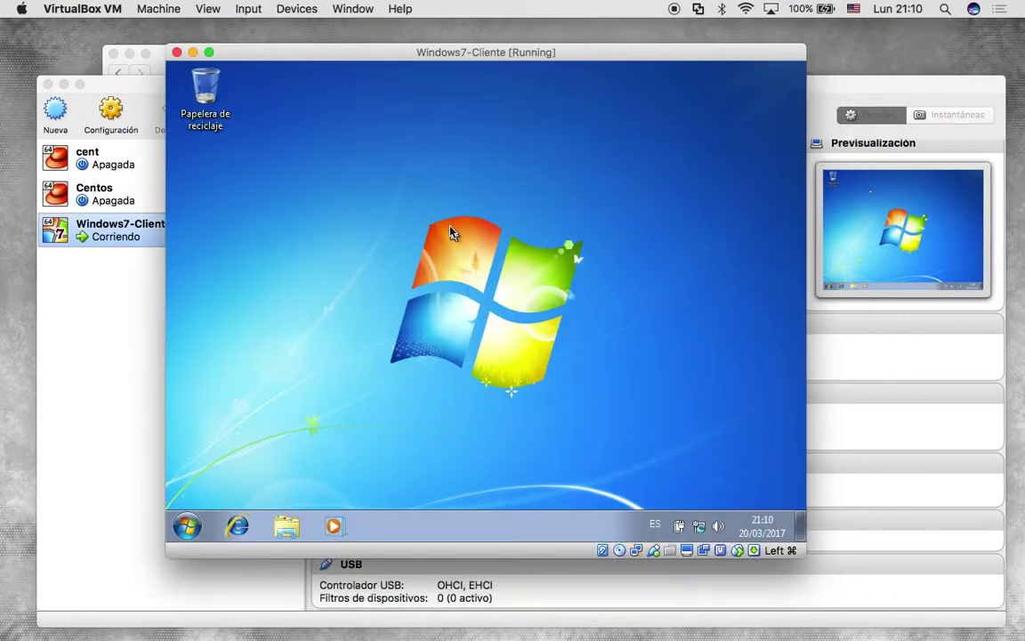
left_click(296, 9)
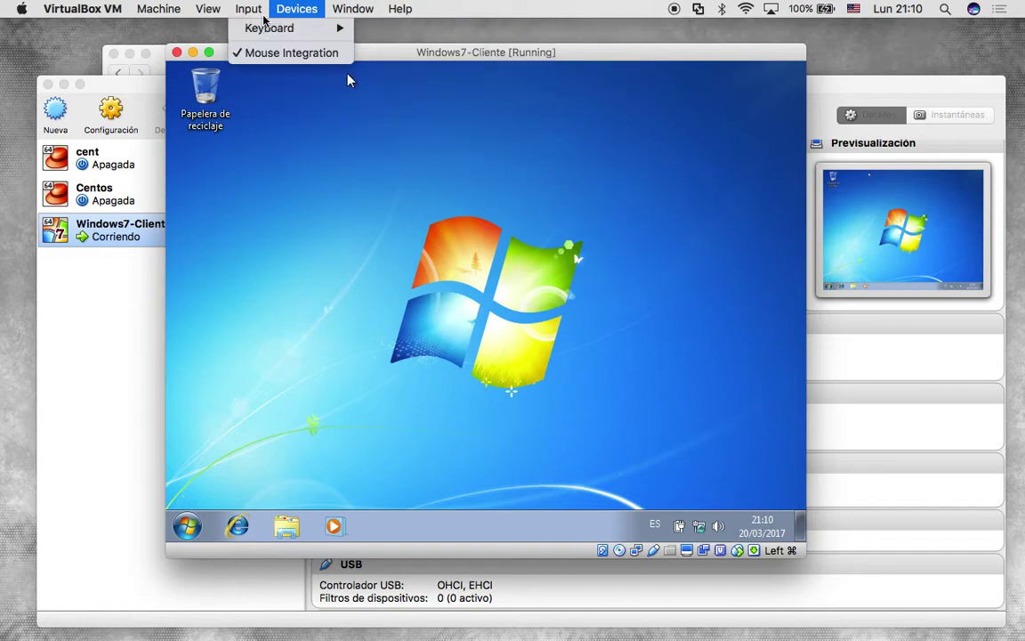
mouse_move(333, 121)
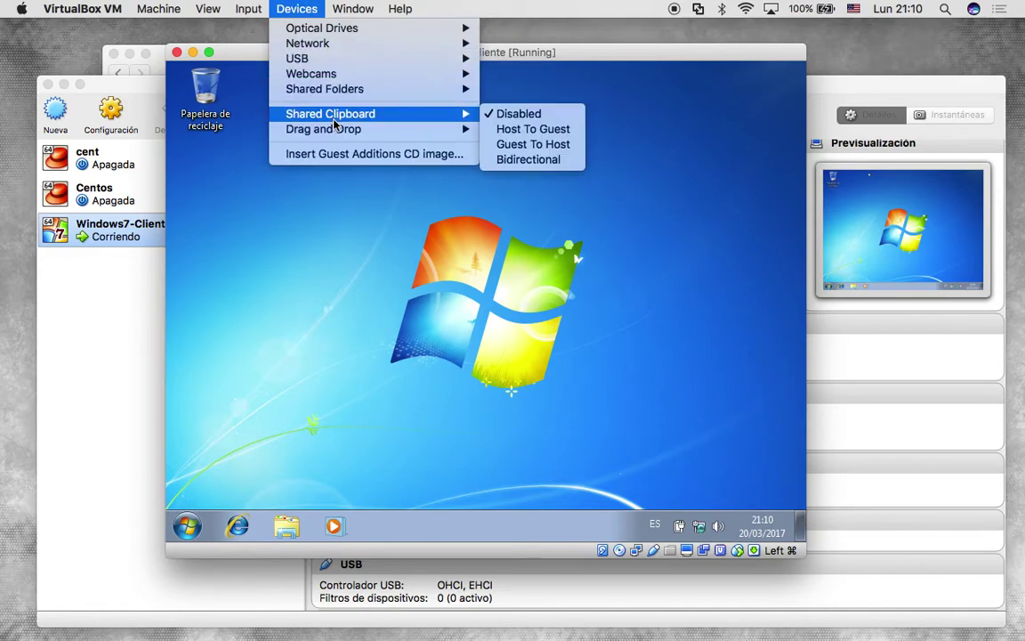
left_click(531, 160)
left_click(293, 9)
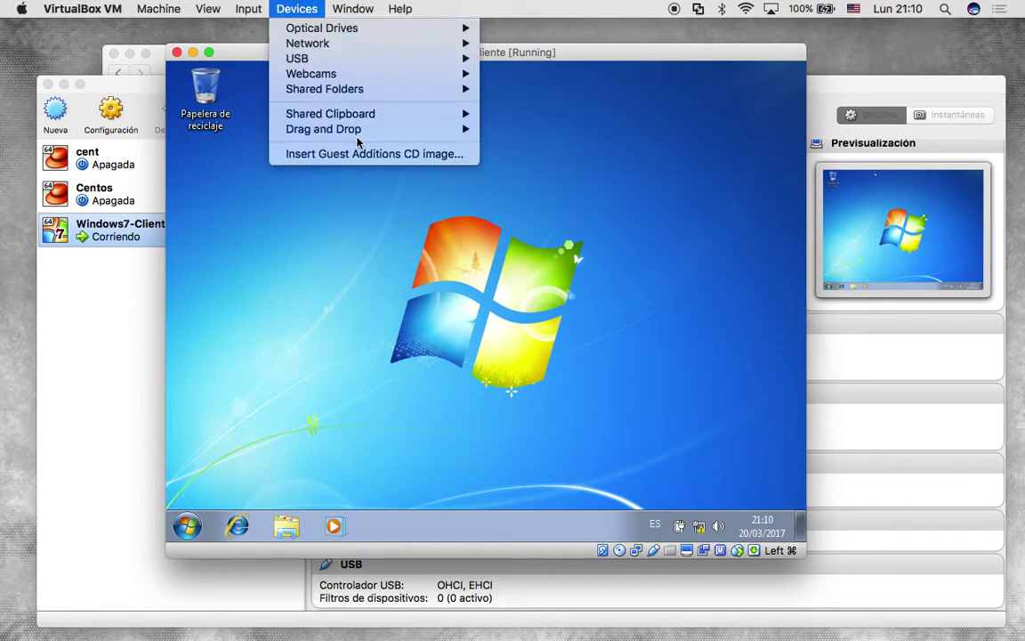
mouse_move(418, 131)
left_click(528, 174)
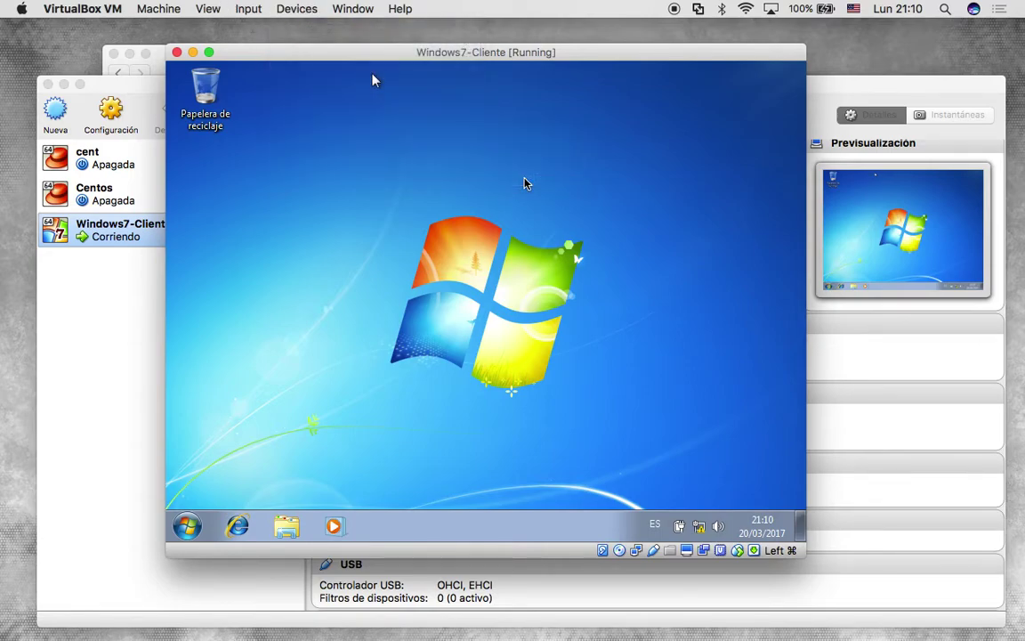
Insert the Guest Additions CD image and open its folder to view the installers.
left_click(296, 9)
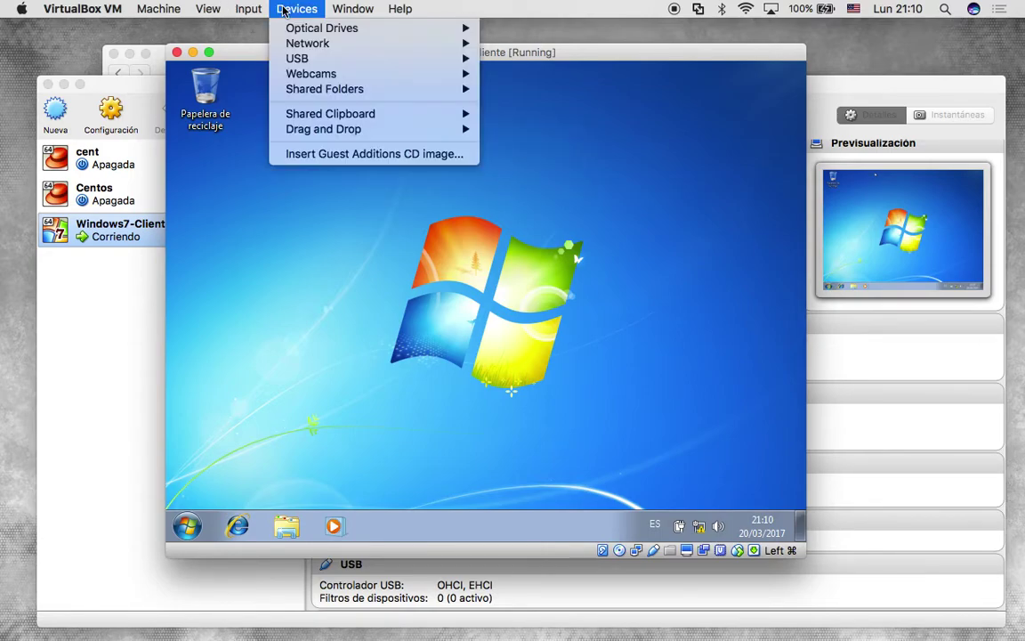
left_click(318, 154)
left_click(519, 242)
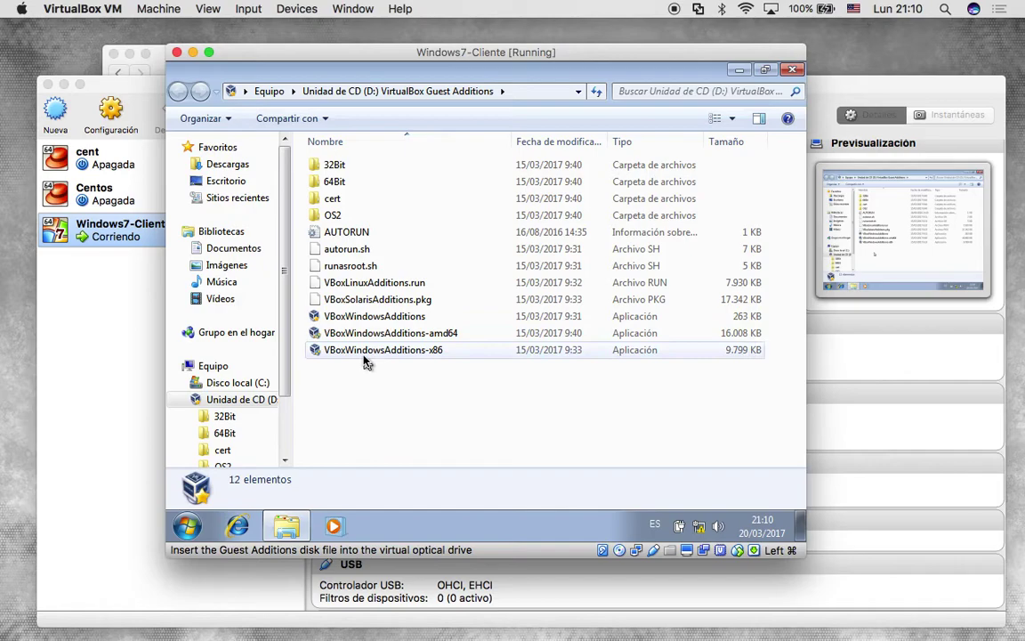
left_click(366, 351)
left_click(361, 334)
left_click(344, 407)
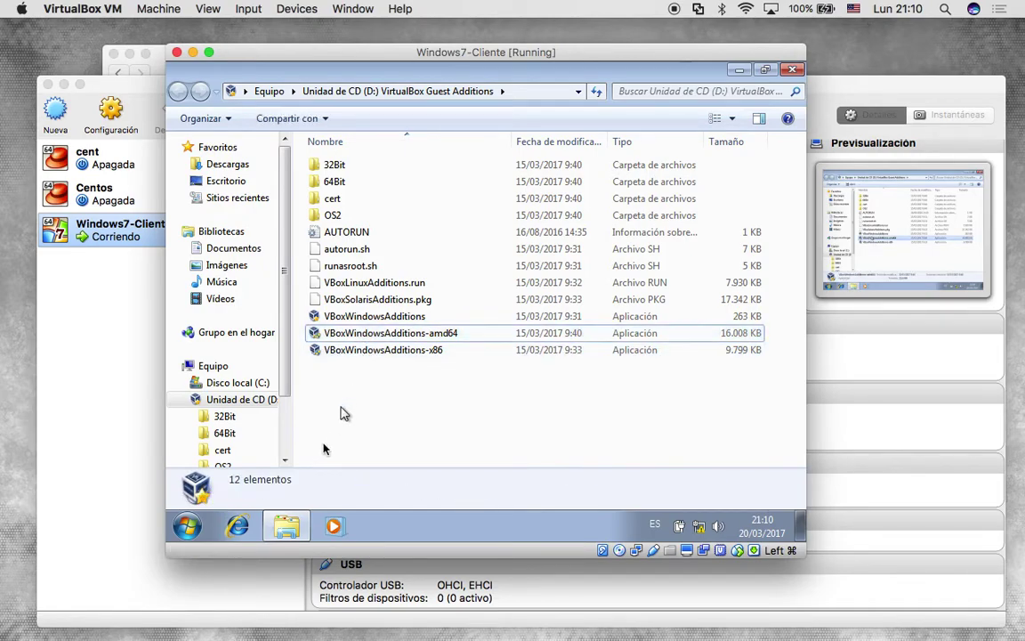
Check the guest's system properties from the Start menu's Computer entry, then close them.
left_click(190, 526)
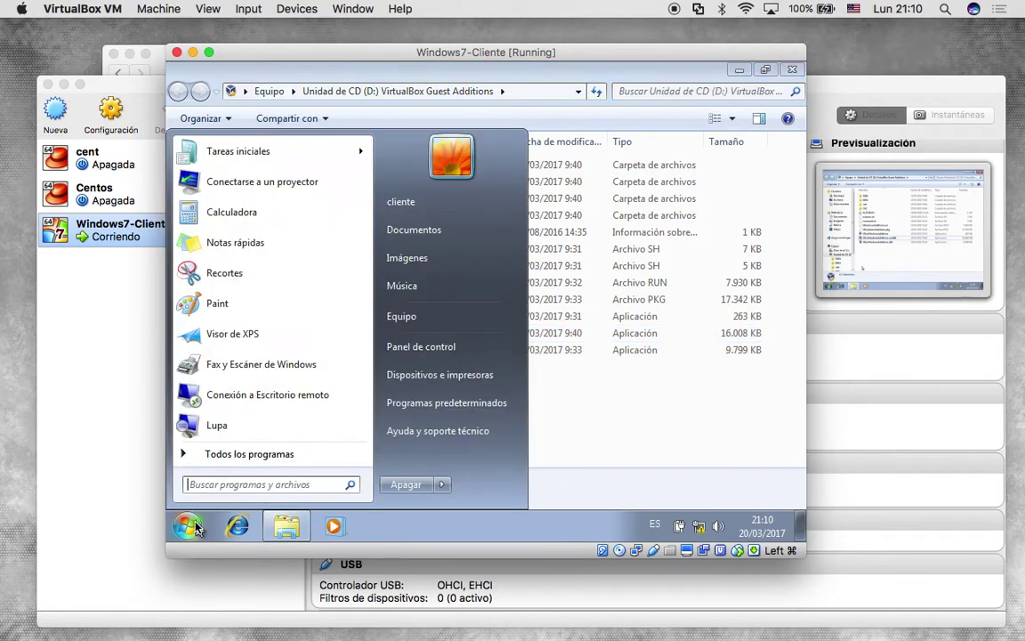
right_click(420, 318)
left_click(513, 457)
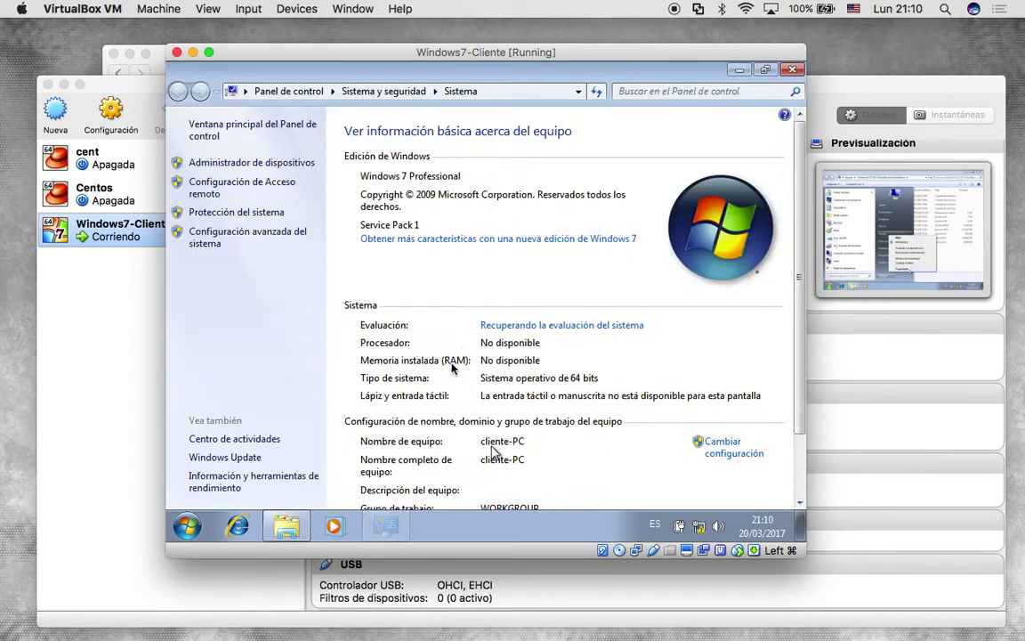
scroll(480, 418, "down", 2)
scroll(481, 384, "down", 1)
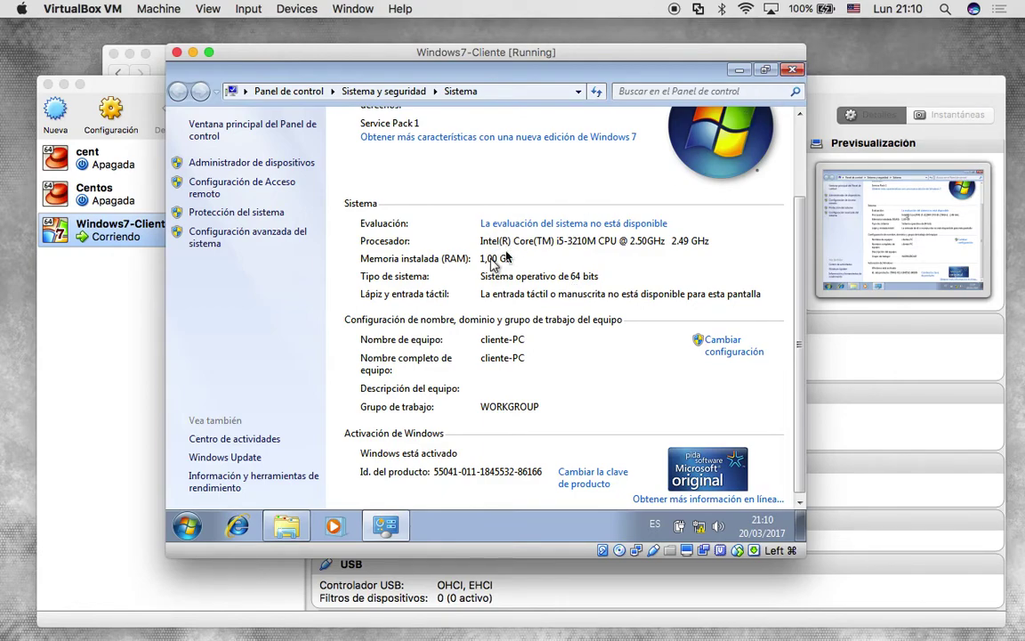
left_click(791, 71)
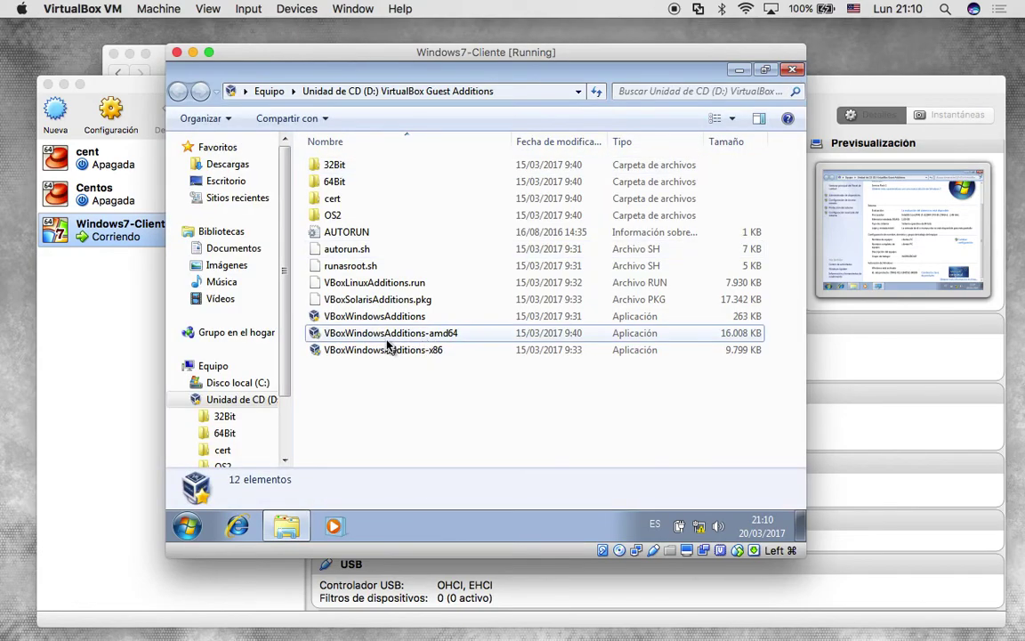
Run VBoxWindowsAdditions-amd64 through setup, always trusting Oracle and installing its system and display drivers.
double_click(407, 339)
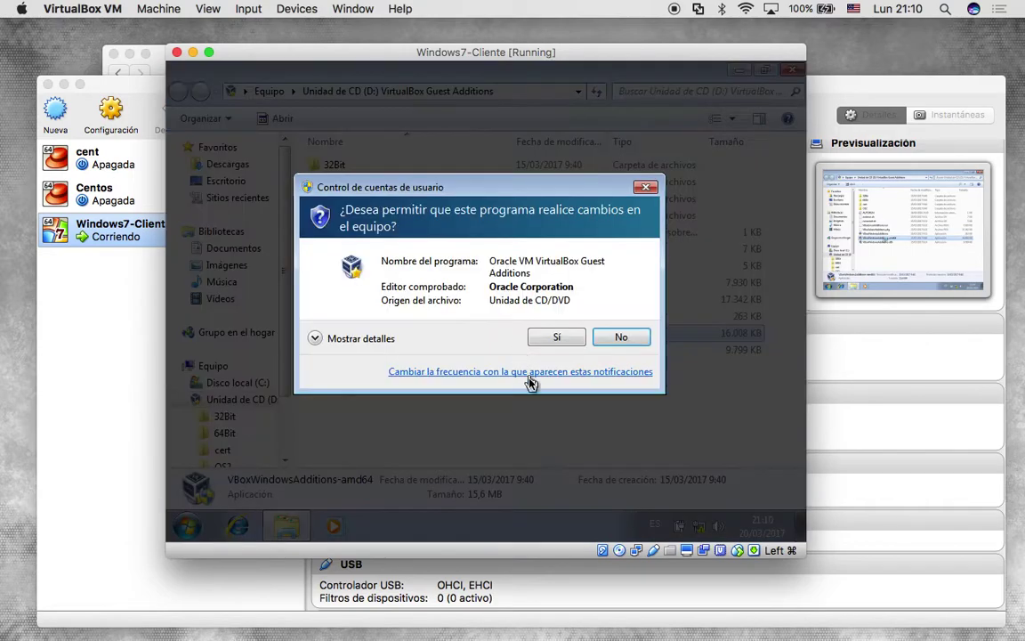
left_click(558, 340)
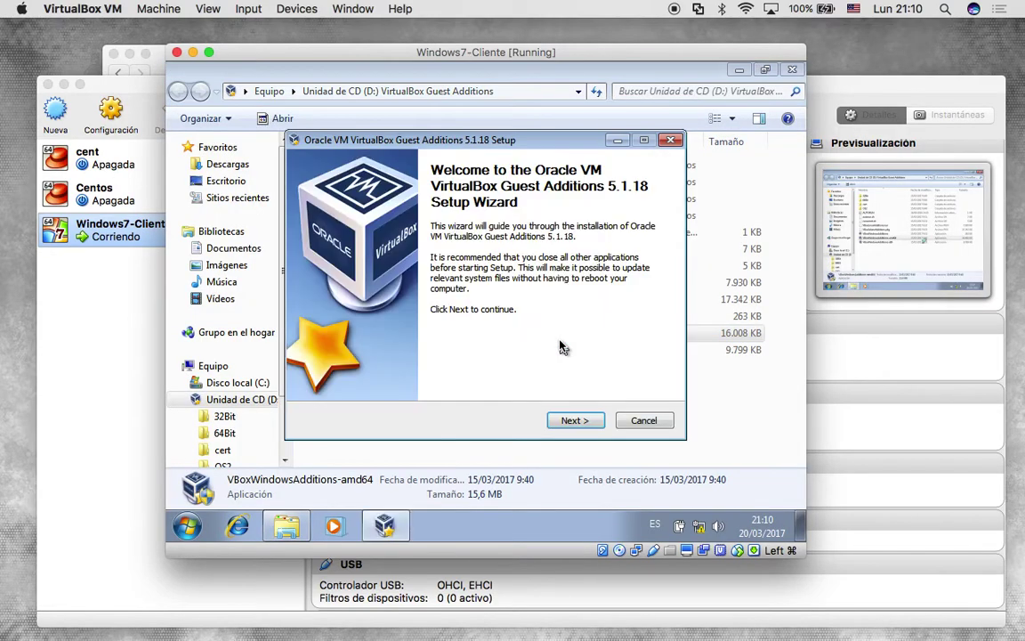
left_click(580, 423)
left_click(586, 430)
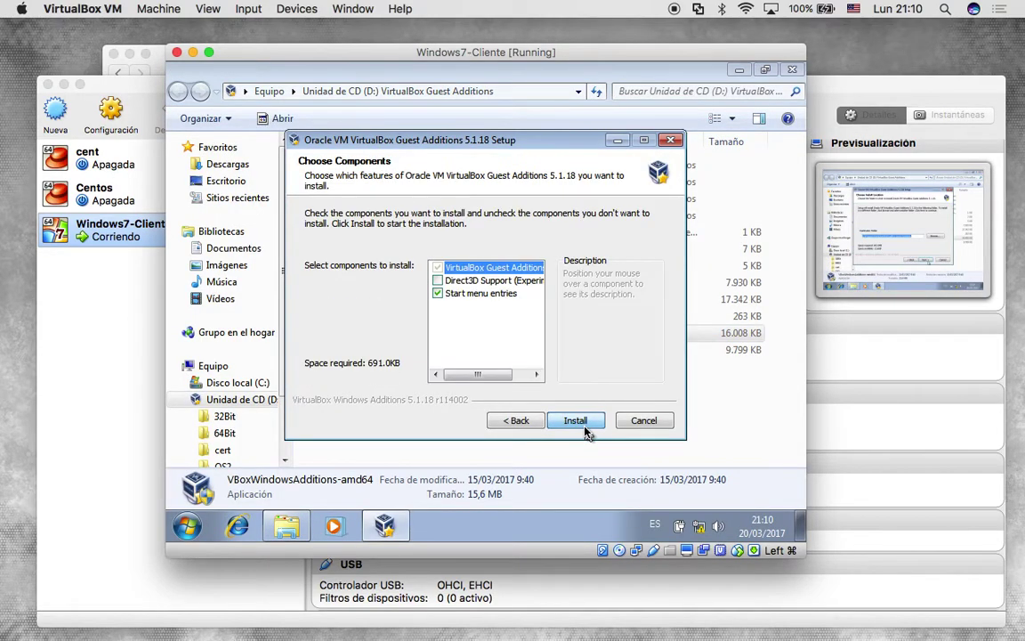
left_click(582, 427)
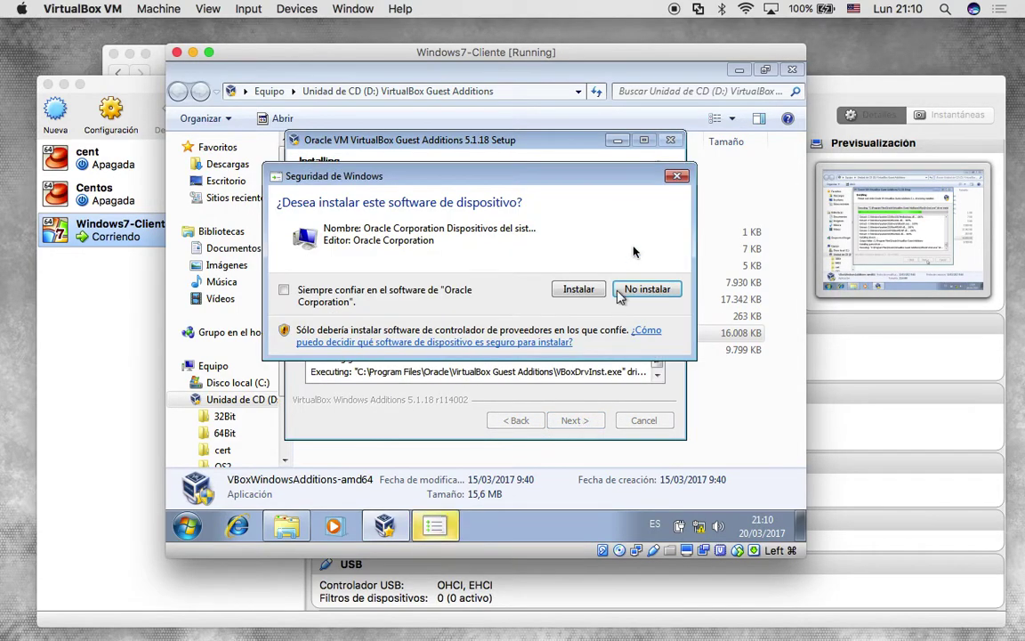
left_click(584, 295)
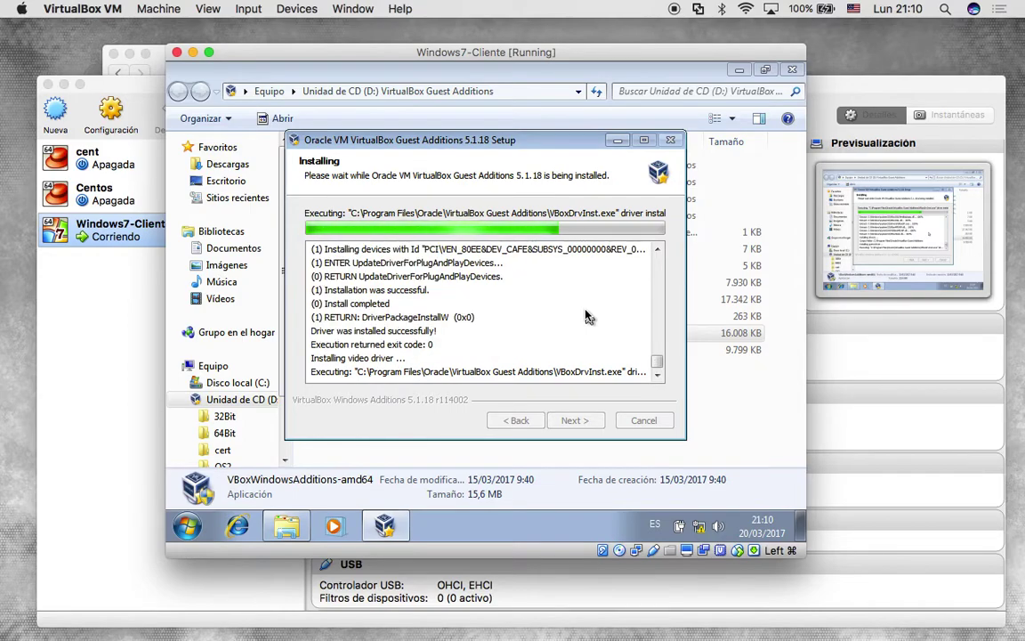
left_click(302, 289)
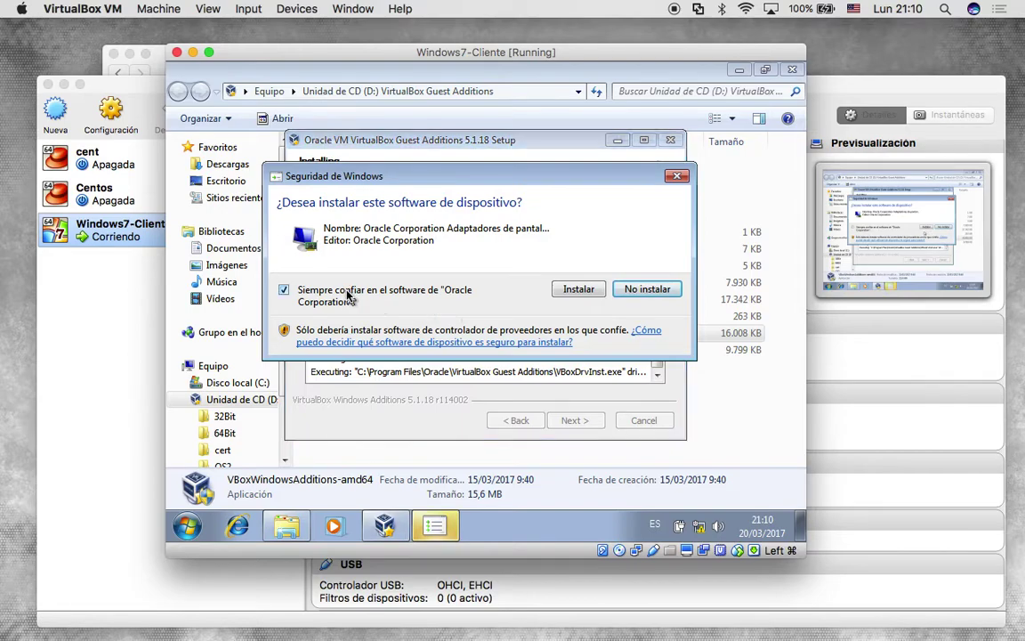
left_click(574, 289)
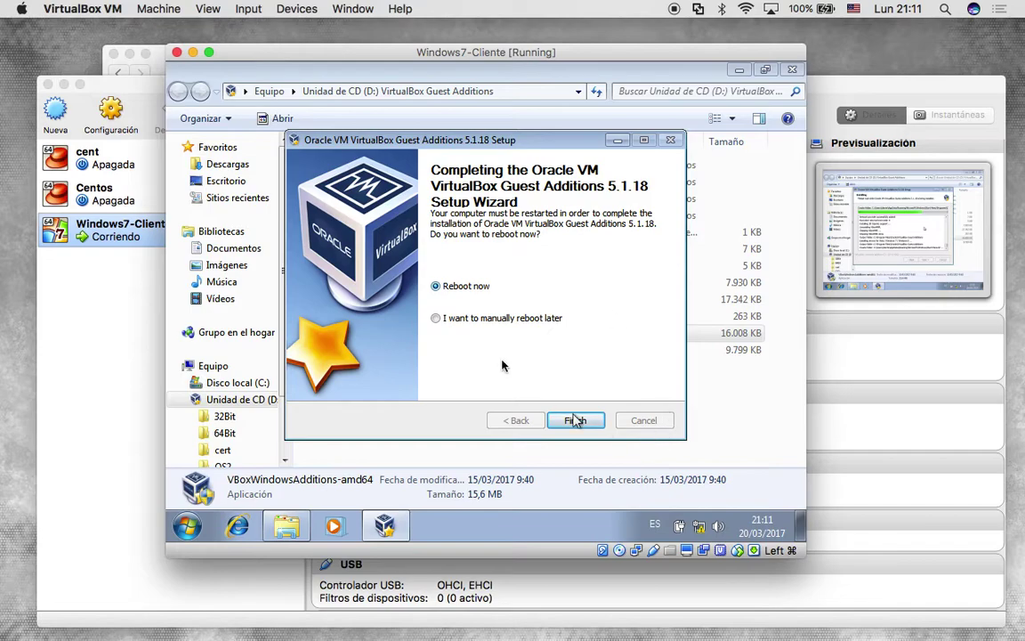
Finish setup with Reboot now and log back in with the account password.
left_click(577, 420)
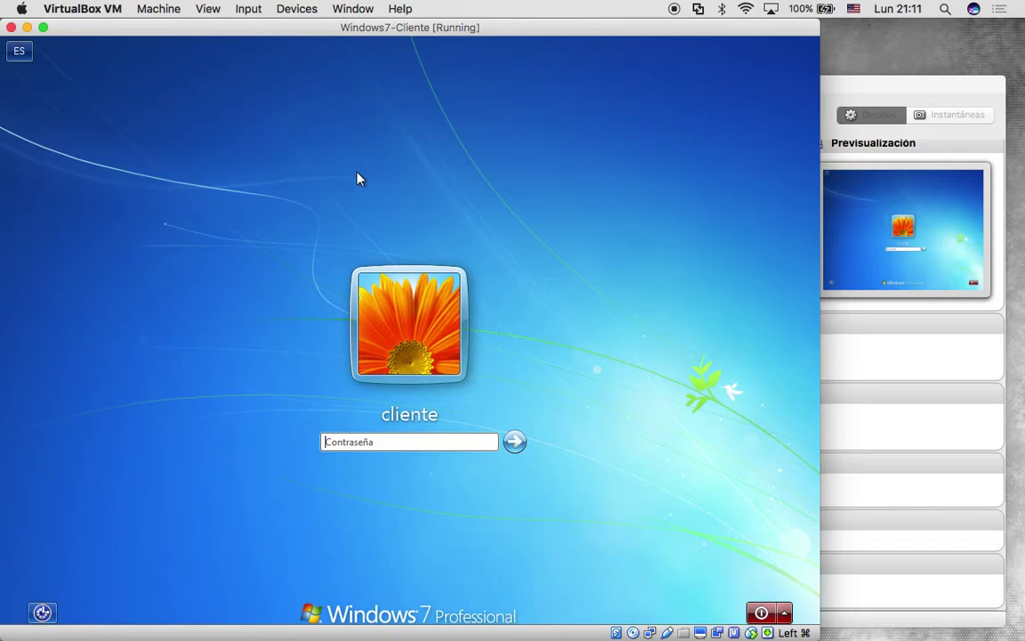
type("••••••")
key("Return")
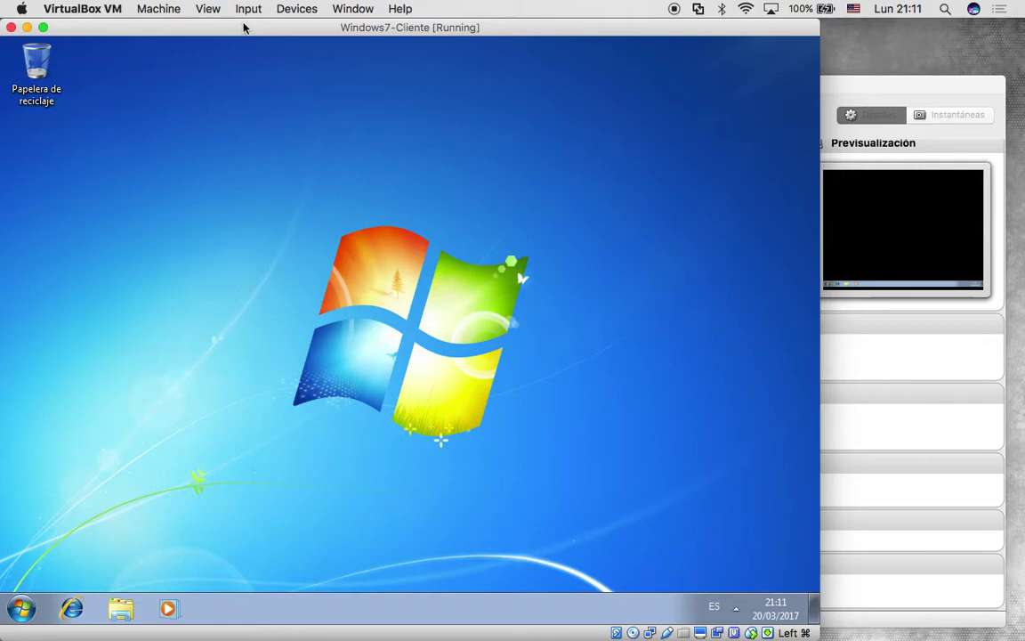
Shrink the guest window to check the desktop refits, toggle full screen, and return to the host.
left_click_drag(246, 28, 311, 27)
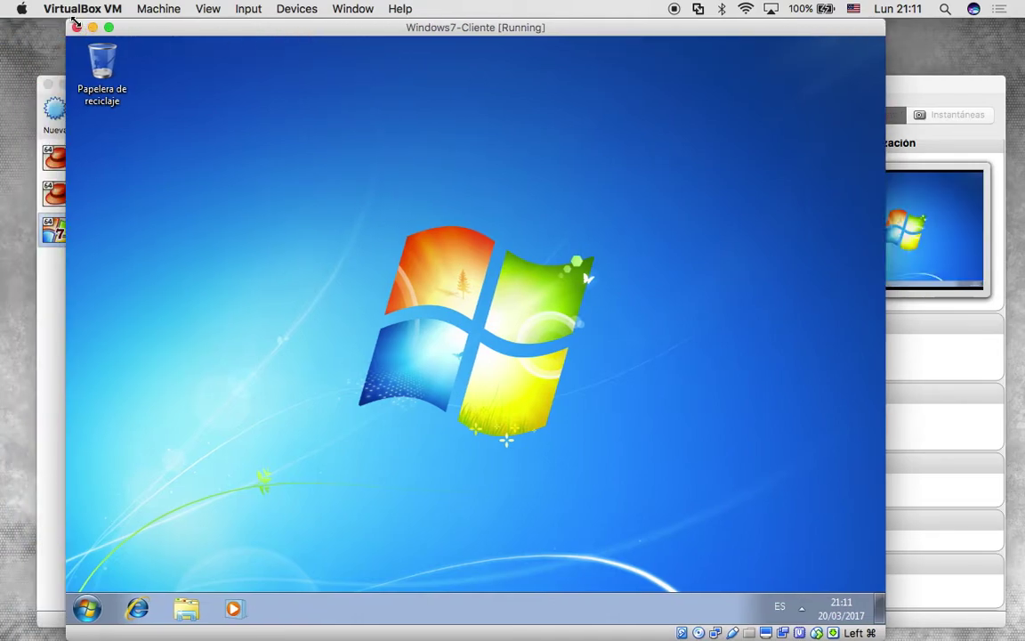
left_click_drag(67, 22, 373, 265)
left_click_drag(453, 267, 319, 91)
left_click_drag(244, 481, 288, 522)
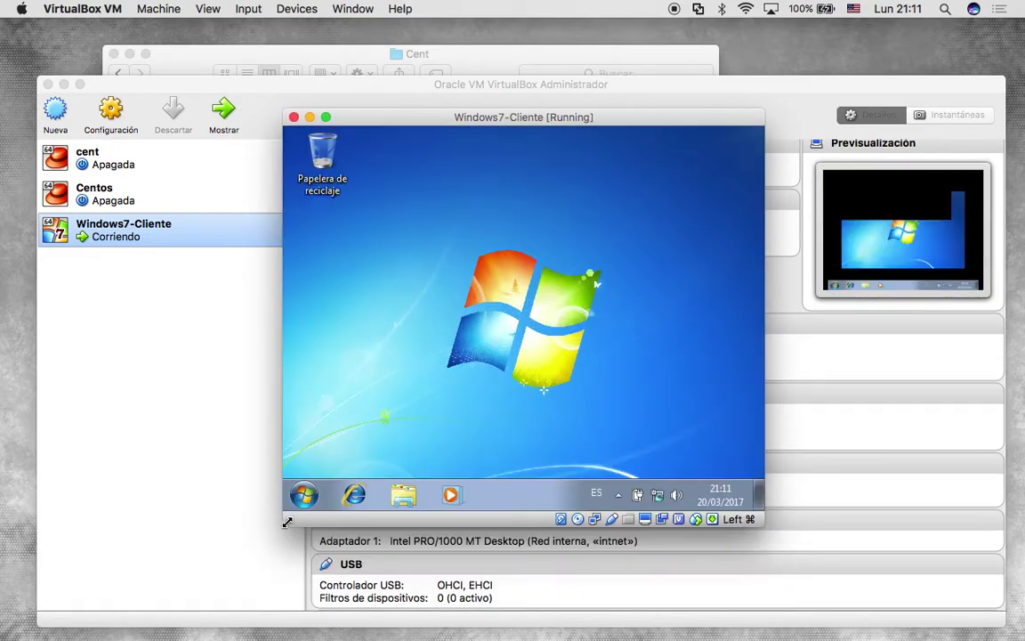
left_click(326, 116)
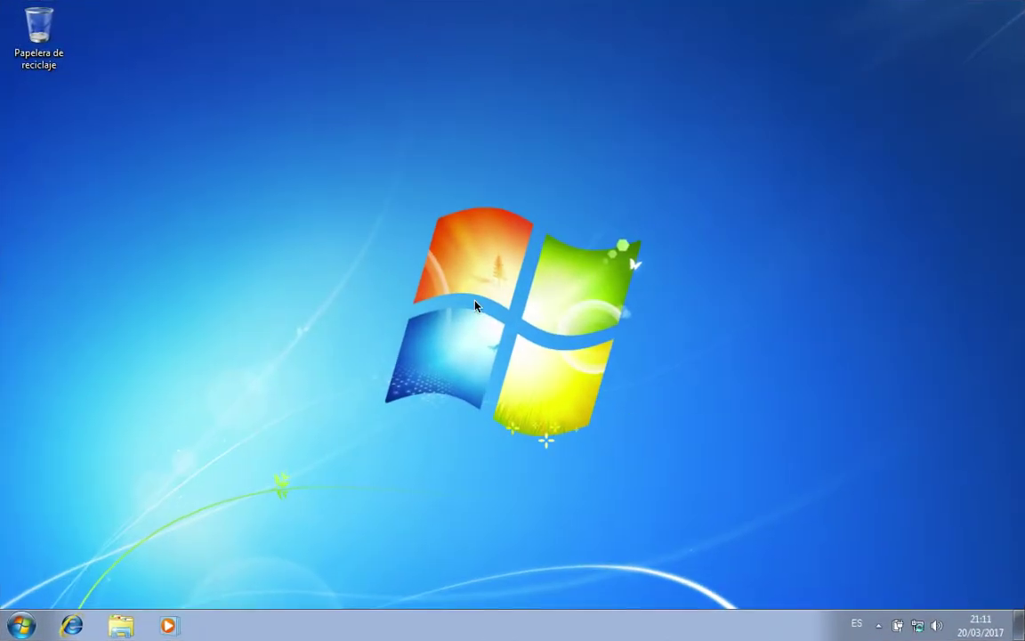
key("ctrl+Left")
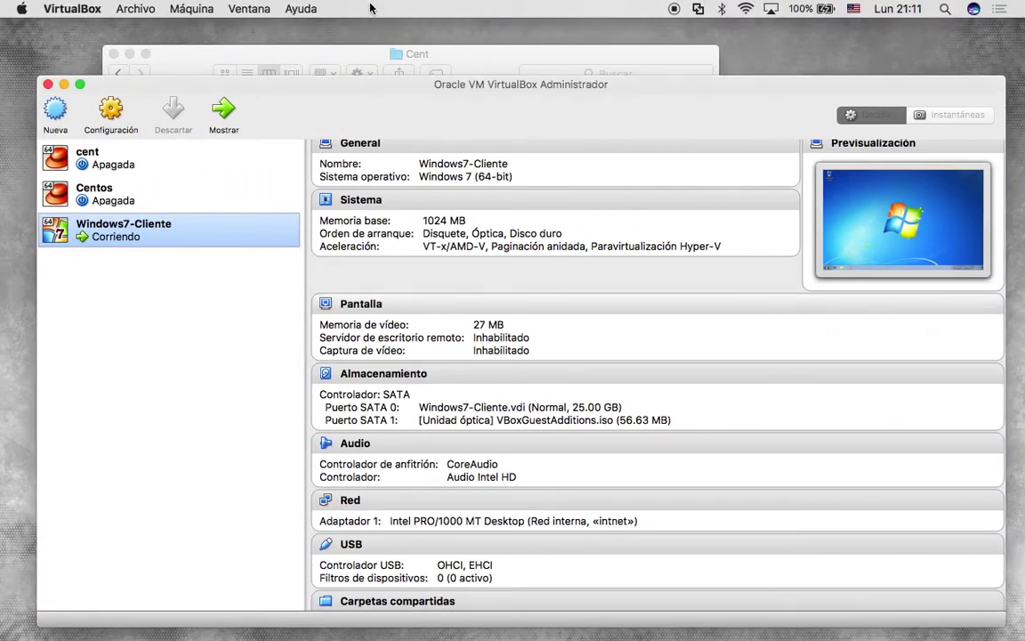
Preview netcat.exe.a and win_install.pdf in the Cent folder, ending on netcat.exe.a's archive details.
left_click(362, 57)
left_click(395, 157)
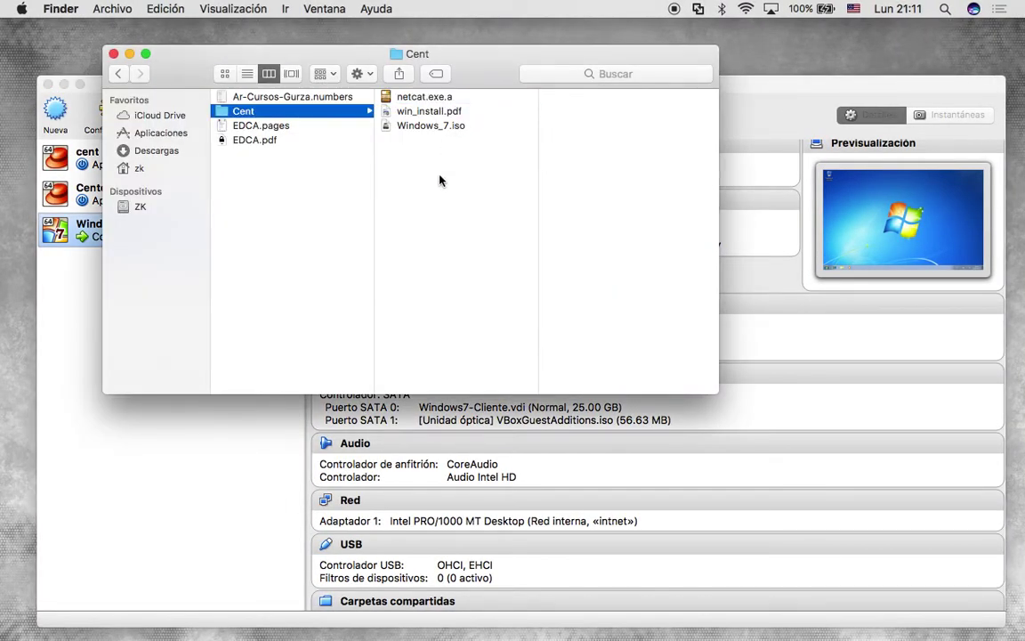
left_click(429, 100)
right_click(429, 101)
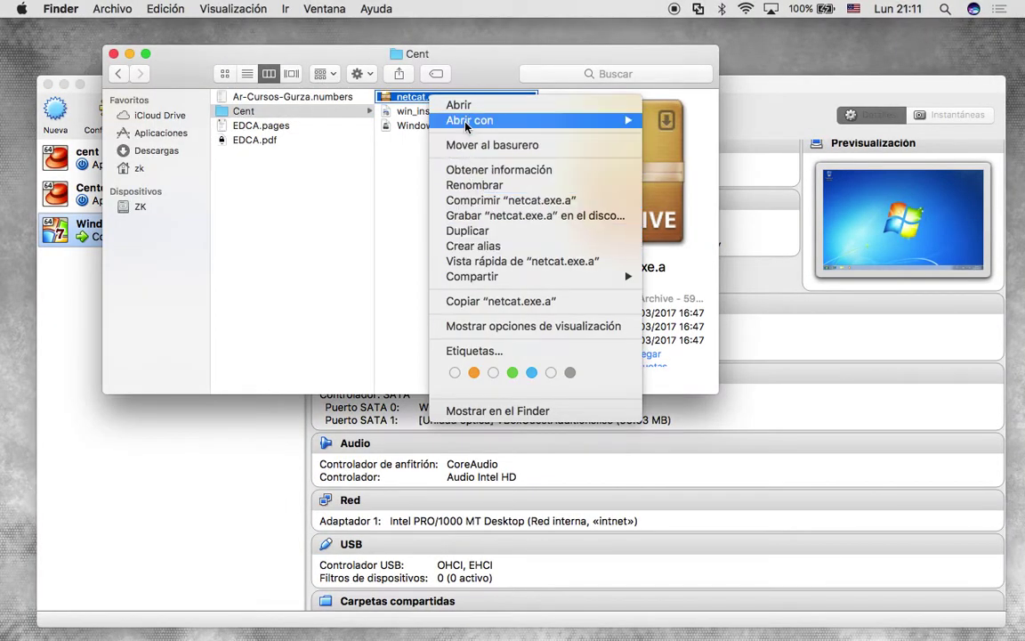
left_click(412, 212)
left_click(422, 112)
key("Up")
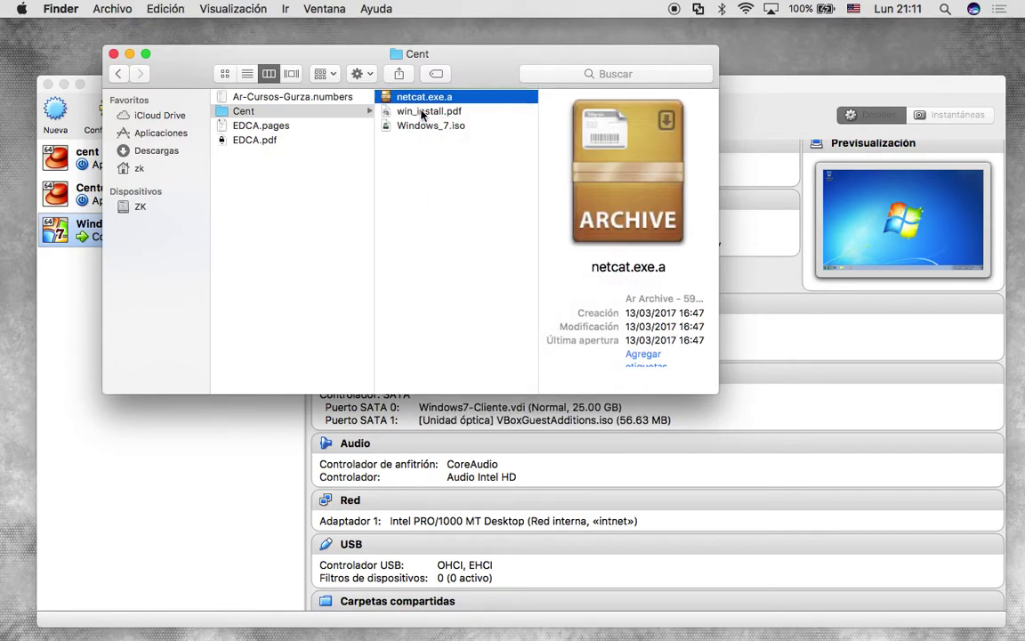
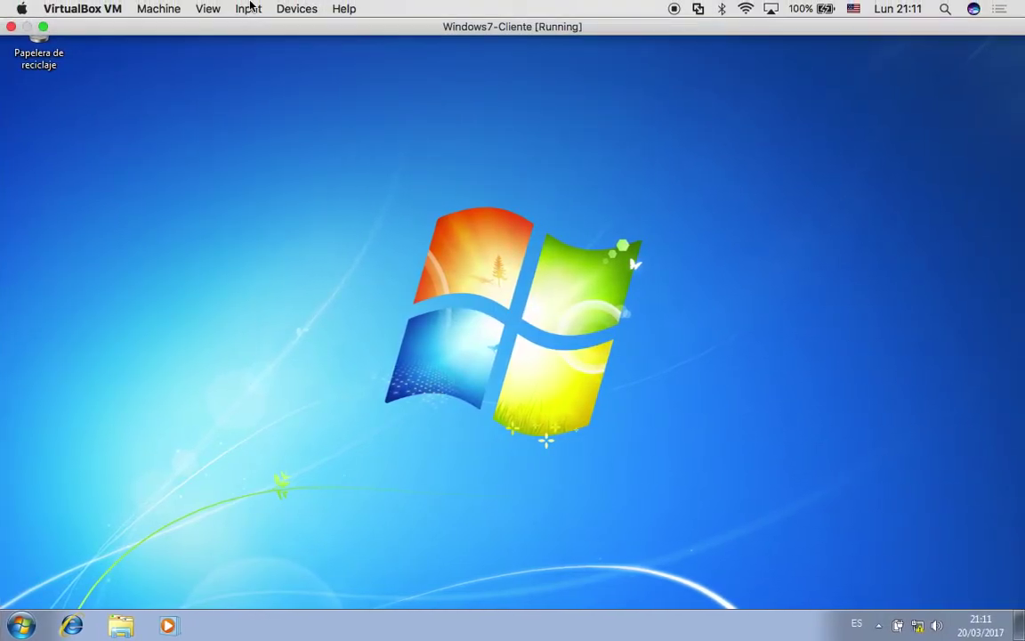
Confirm the VM's Shared Clipboard is Bidirectional, then switch to the Finder desktop showing Cent.
left_click(250, 7)
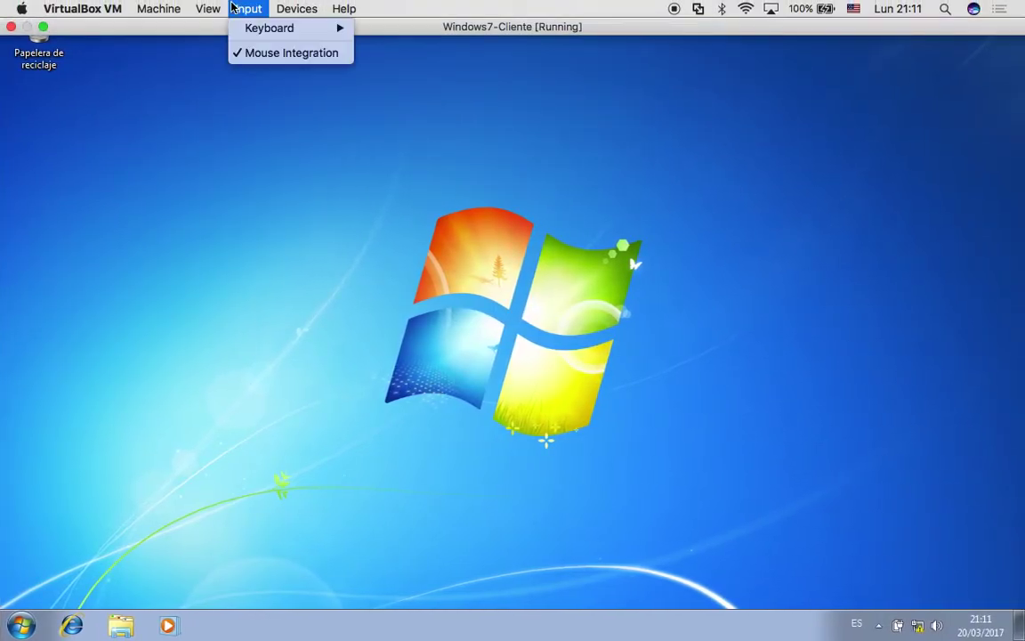
mouse_move(211, 9)
mouse_move(297, 6)
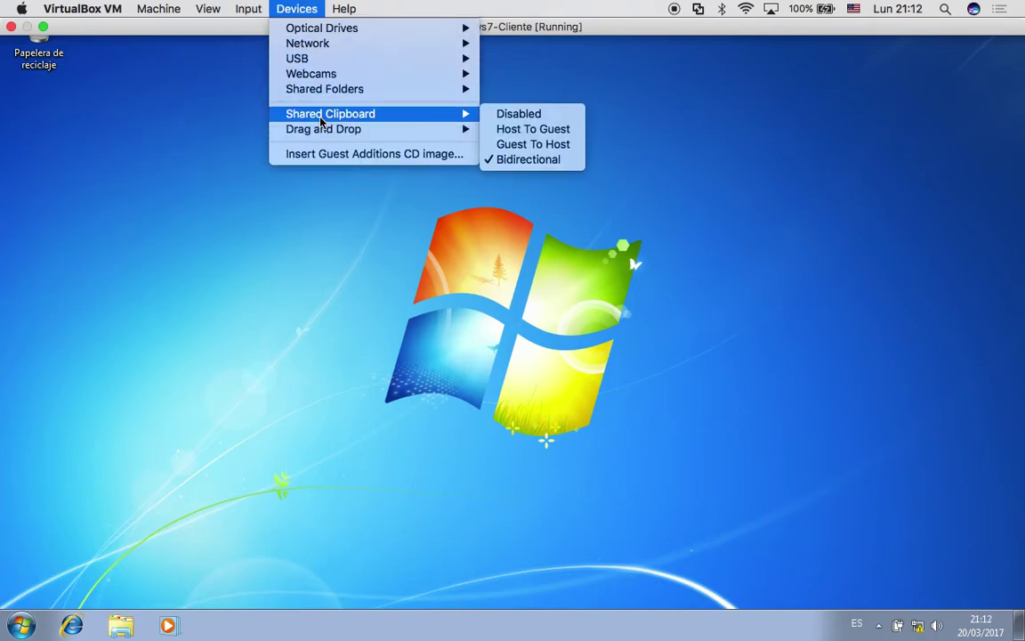
left_click(323, 350)
key("ctrl+Left")
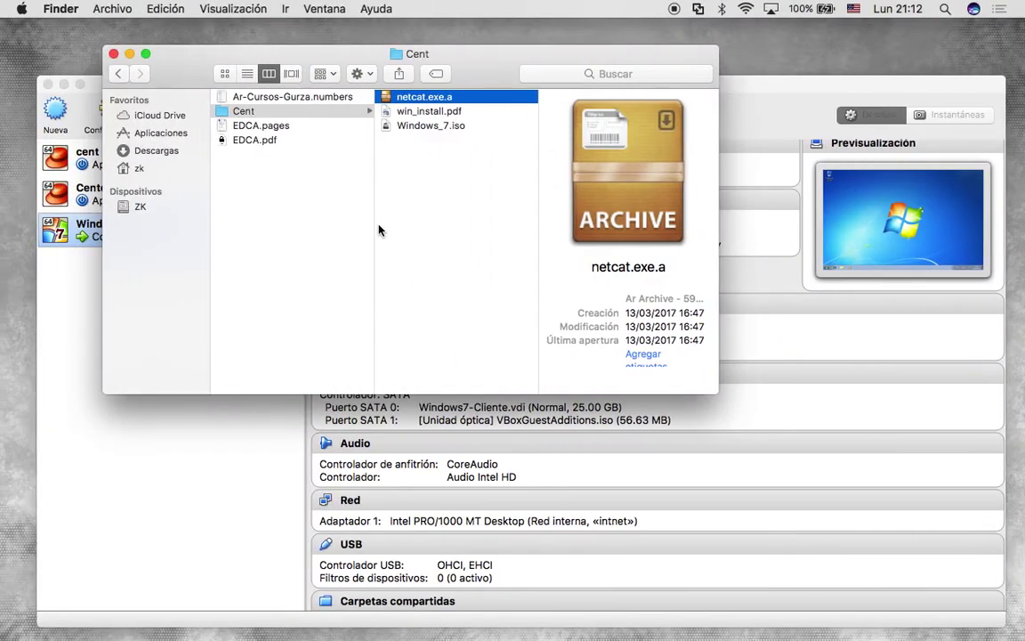
Return to the full-screen Windows 7 guest and take it out of full screen.
key("ctrl+Up")
left_click(392, 104)
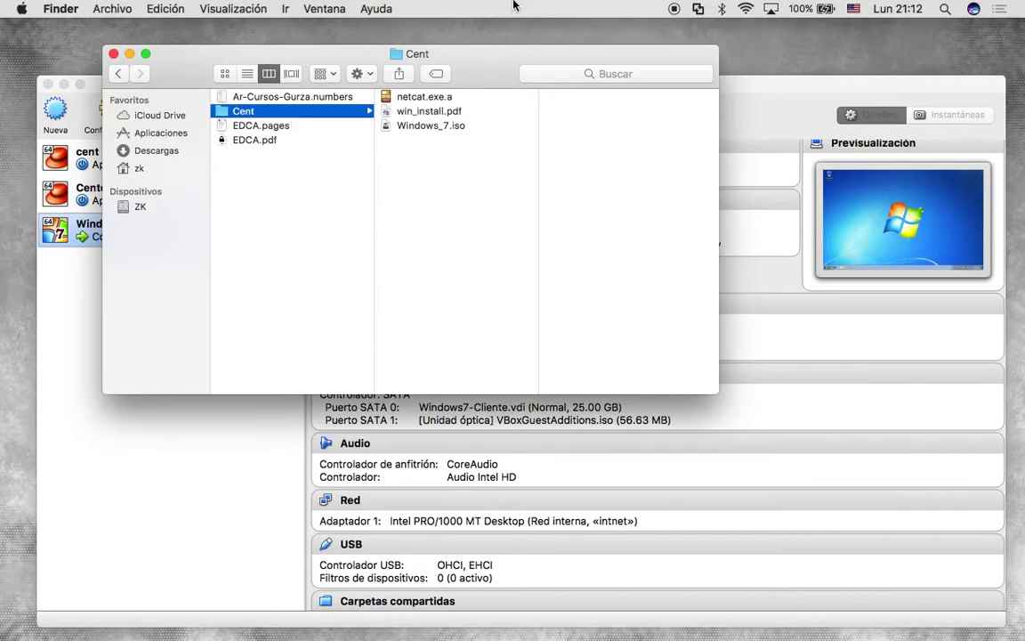
key("ctrl+Up")
left_click(681, 210)
key("ctrl+Right")
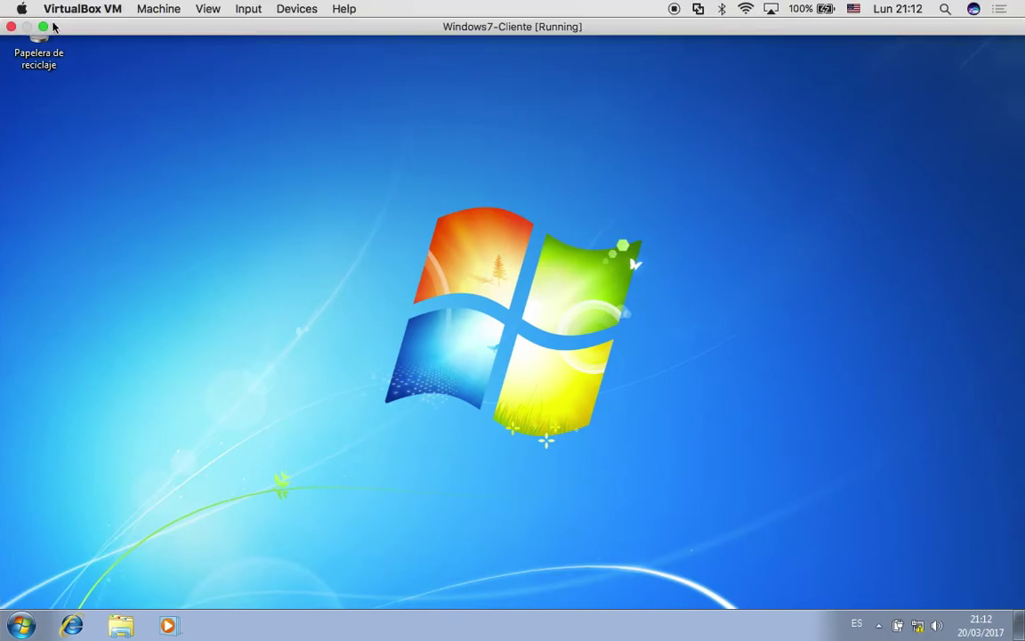
left_click(41, 28)
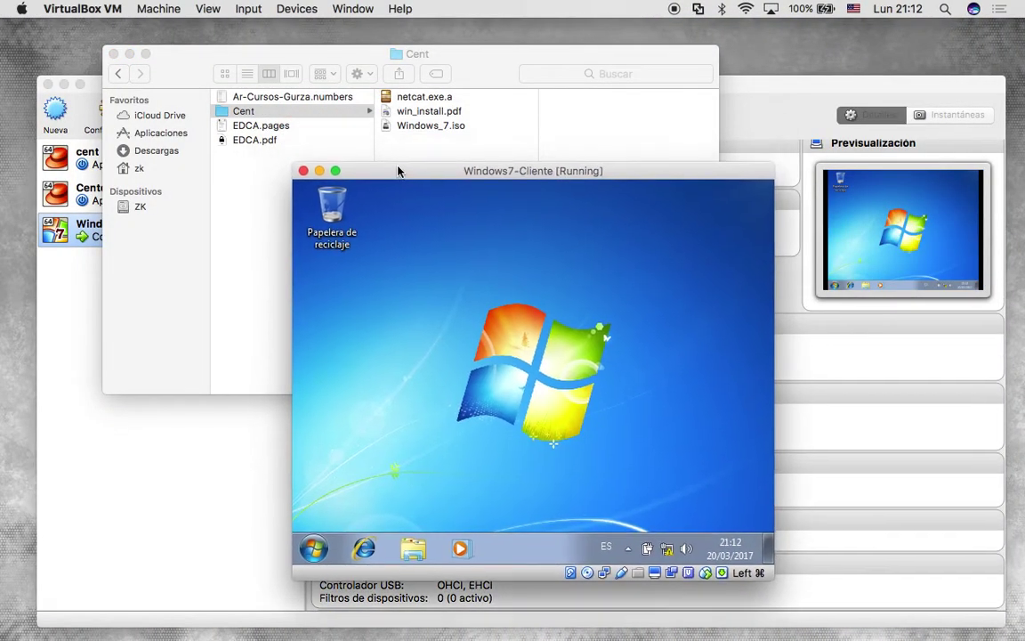
Drag netcat.exe.a from Finder's Cent folder onto the Windows guest desktop.
left_click(446, 100)
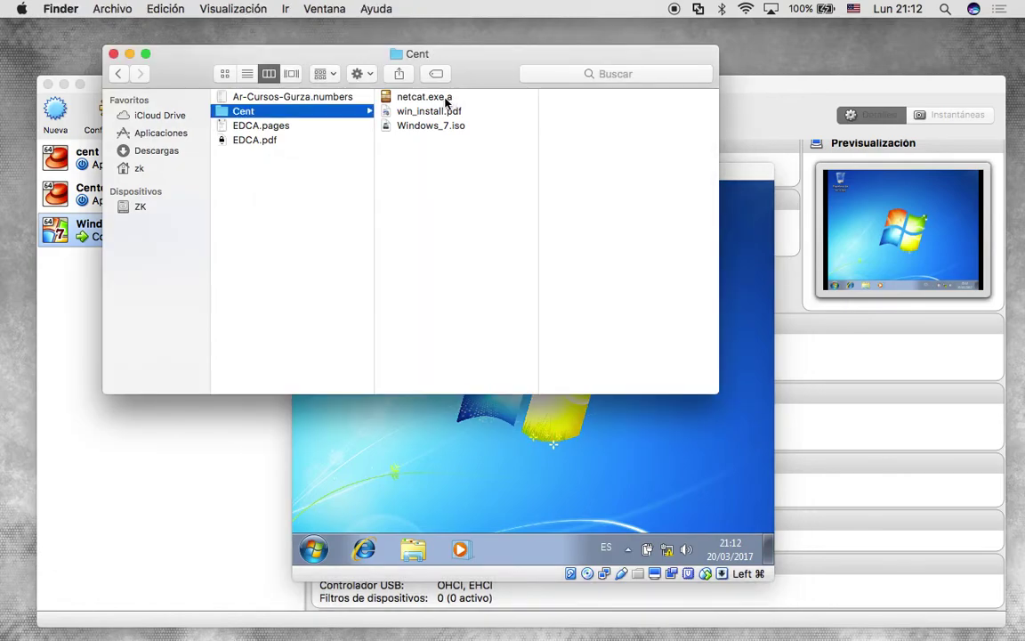
left_click(439, 103)
left_click_drag(439, 103, 576, 427)
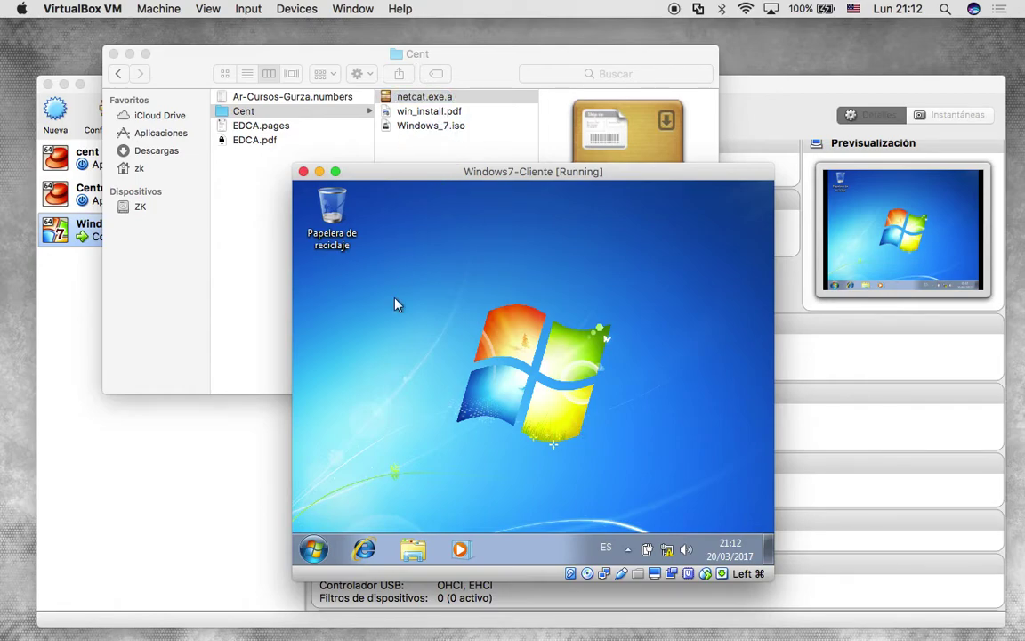
Open the guest's Descargas folder in Explorer and drag netcat.exe.a into it.
left_click(413, 549)
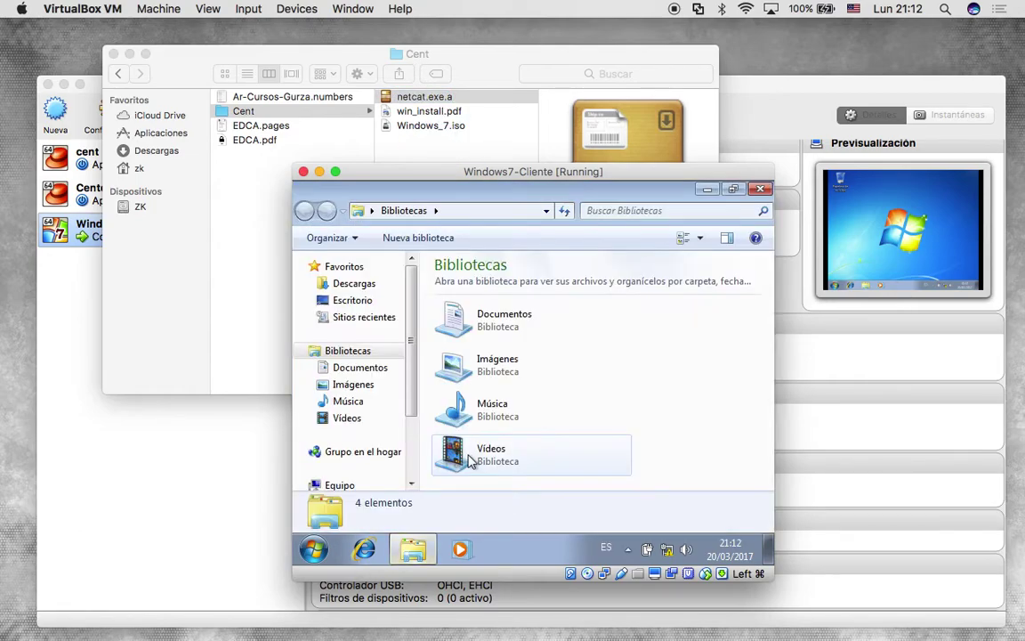
left_click(500, 338)
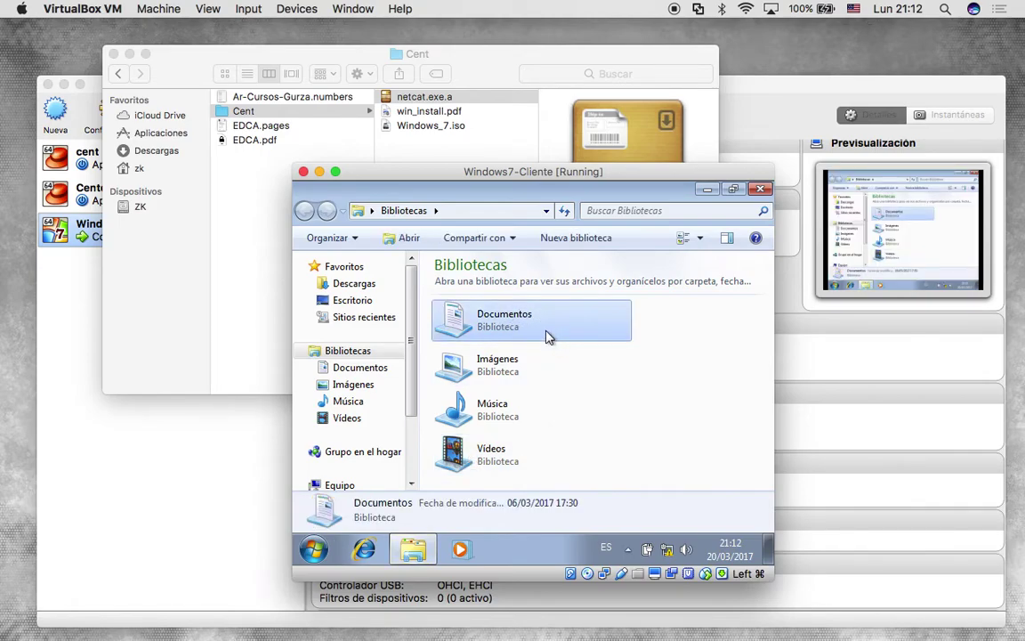
left_click(356, 284)
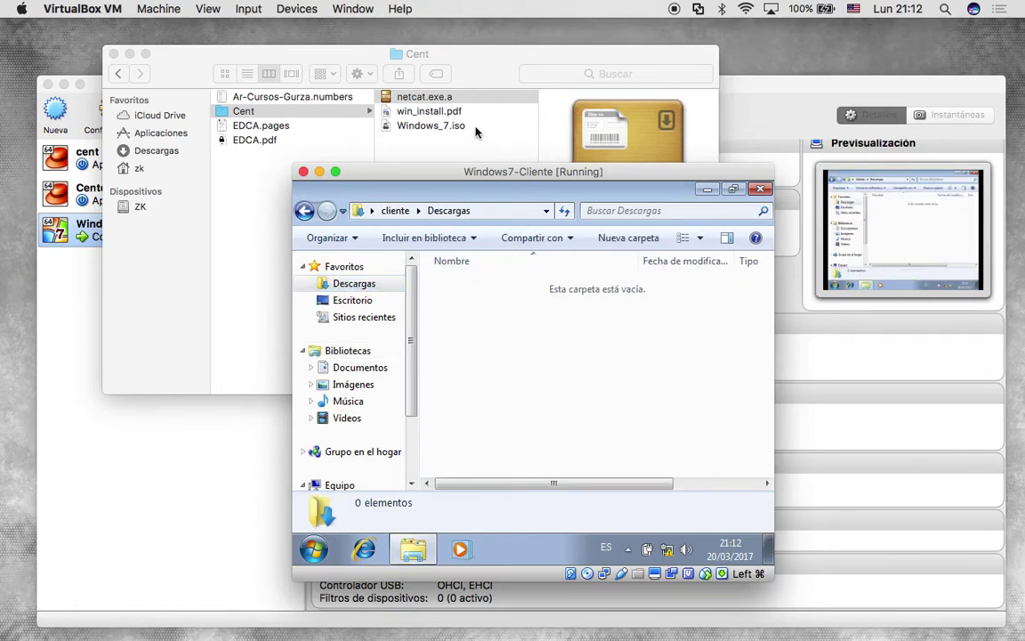
left_click_drag(445, 103, 552, 372)
Lower the VM window slightly and inspect netcat.exe.a's name and options in Finder.
mouse_move(555, 177)
left_mouse_down()
mouse_move(534, 166)
mouse_move(550, 198)
left_mouse_up()
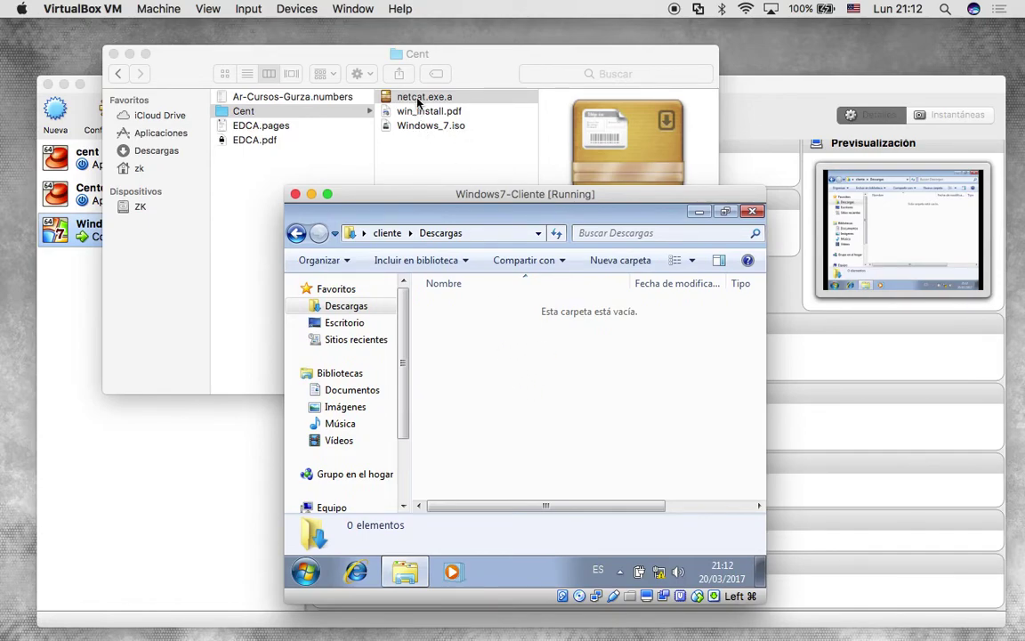
left_click(418, 98)
left_click(418, 98)
right_click(419, 98)
left_click(403, 187)
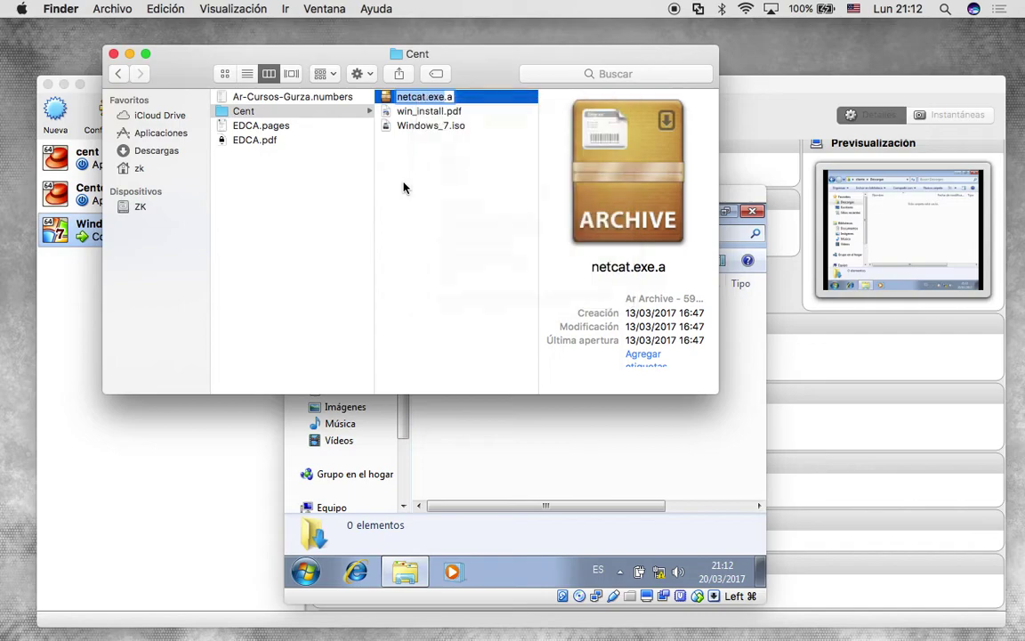
left_click(233, 8)
left_click(513, 540)
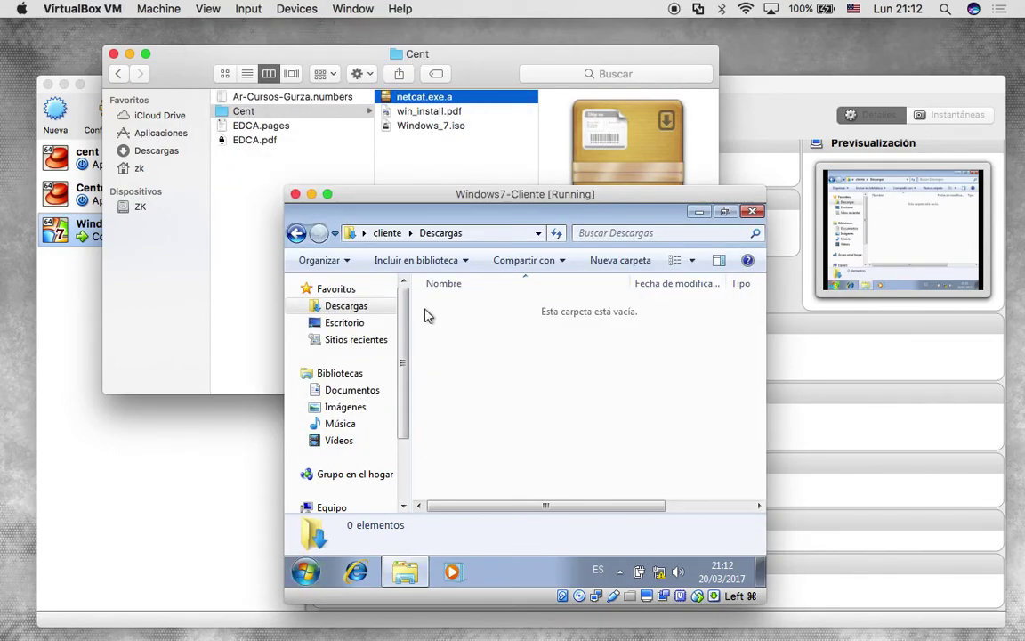
Return the Windows guest to full screen and maximize the empty Descargas Explorer window.
left_click(328, 194)
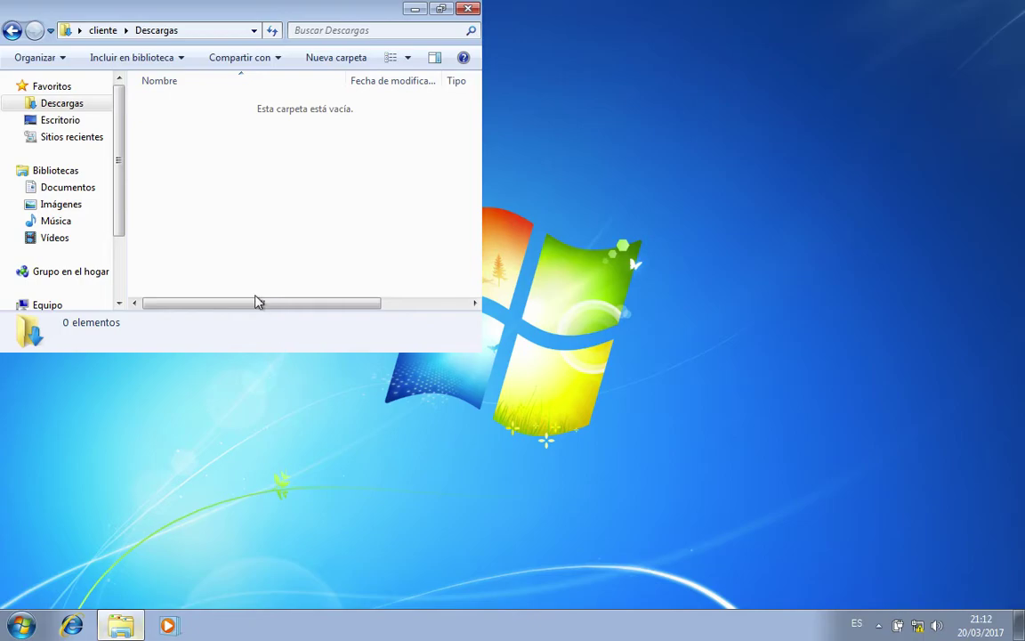
left_click(21, 626)
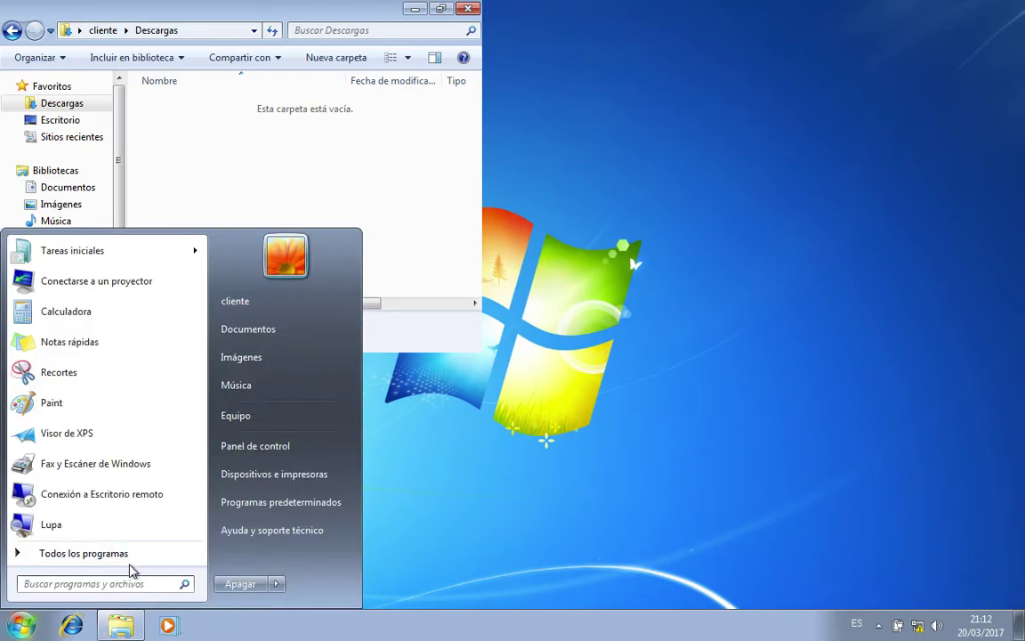
left_click(336, 87)
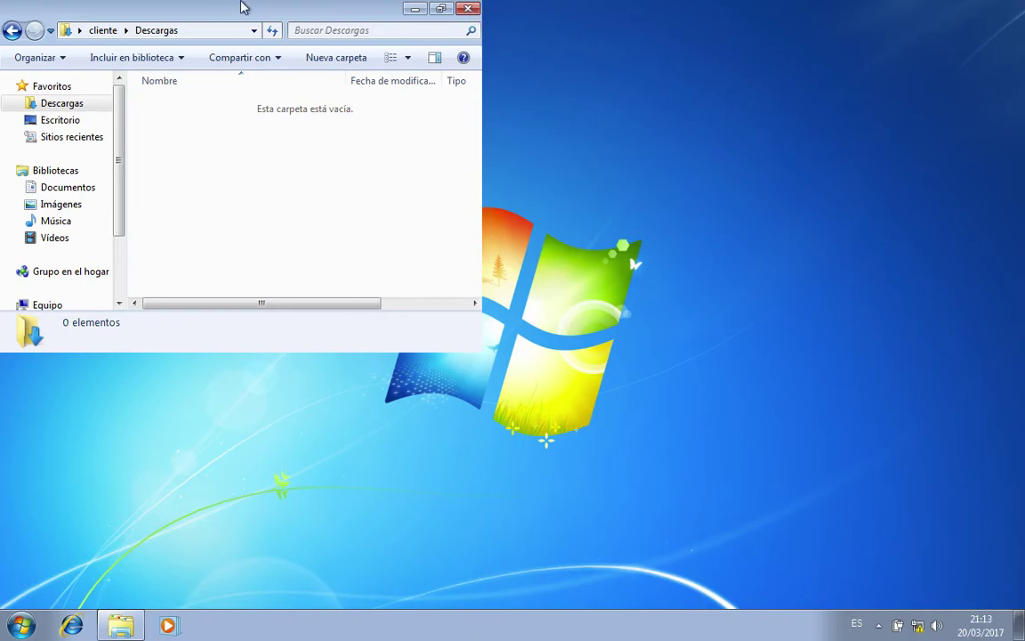
key("ctrl+Up")
key("ctrl+Up")
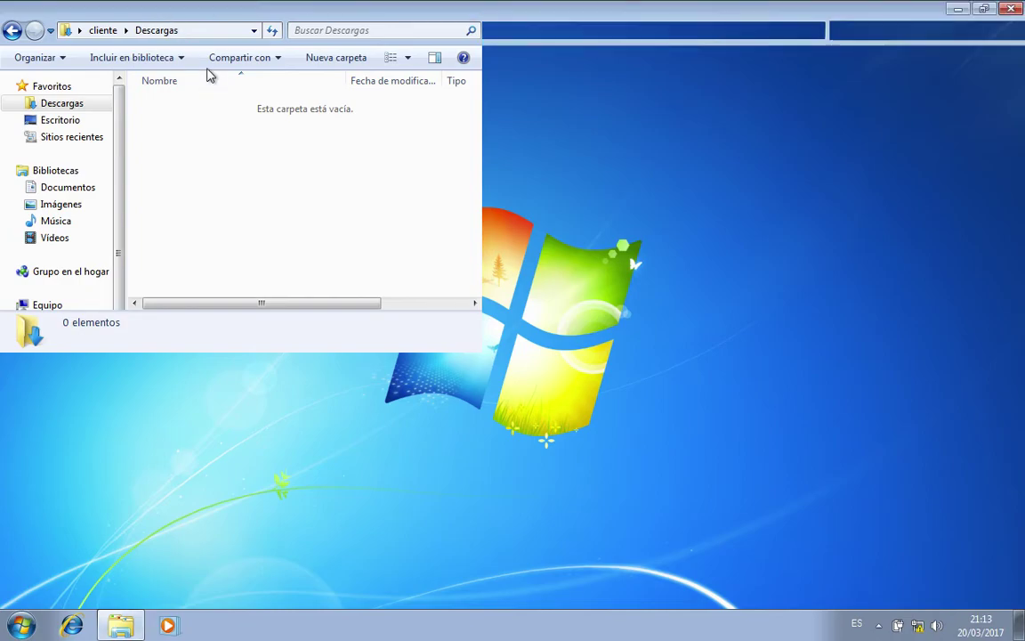
double_click(156, 7)
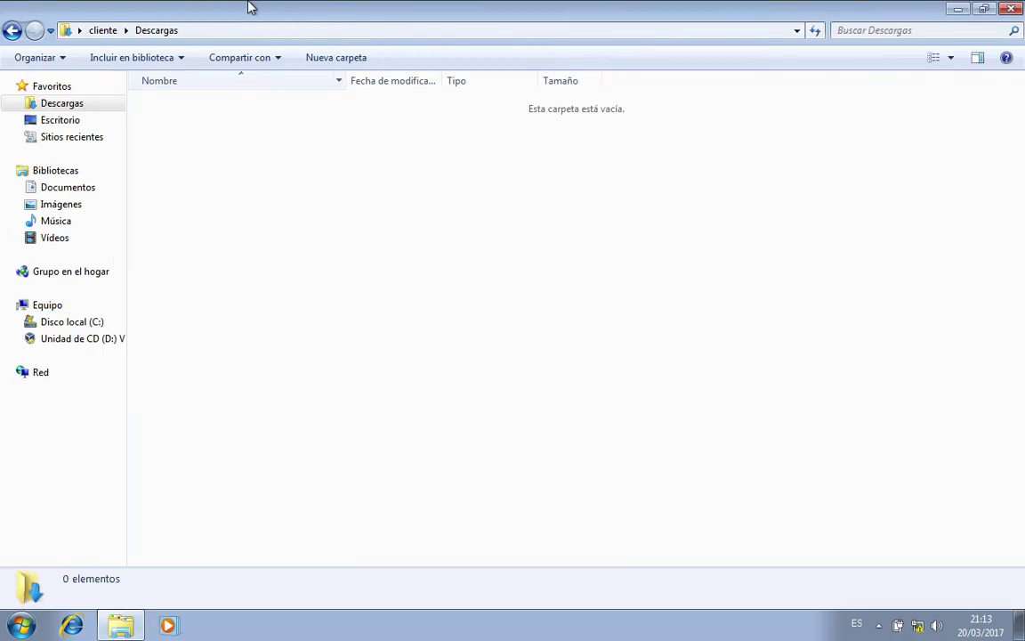
Switch between the Windows guest and the Mac Finder desktop, ending on Finder.
key("ctrl+Left")
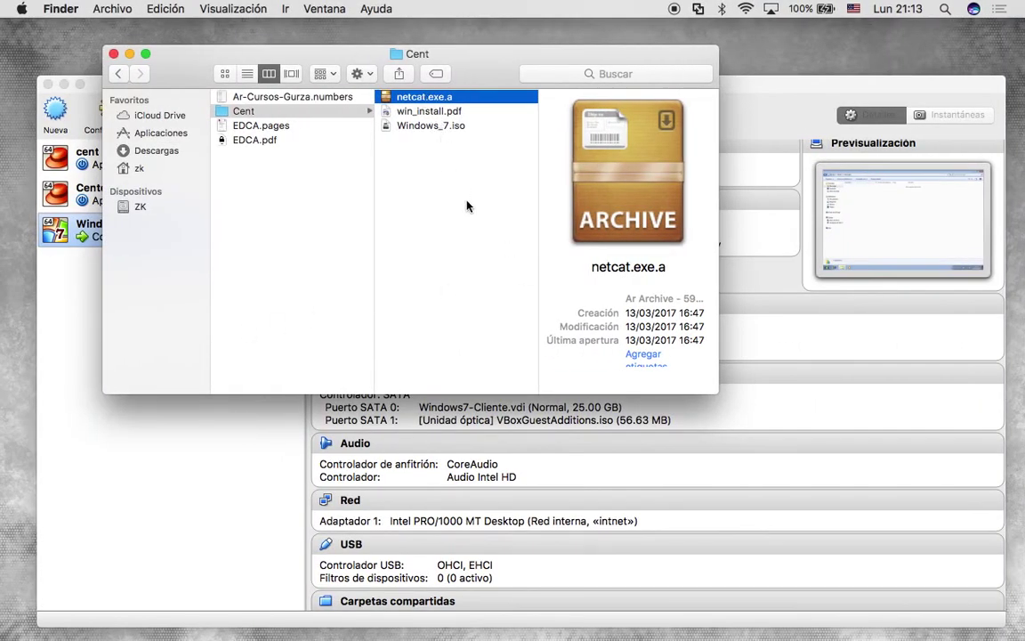
key("ctrl+Right")
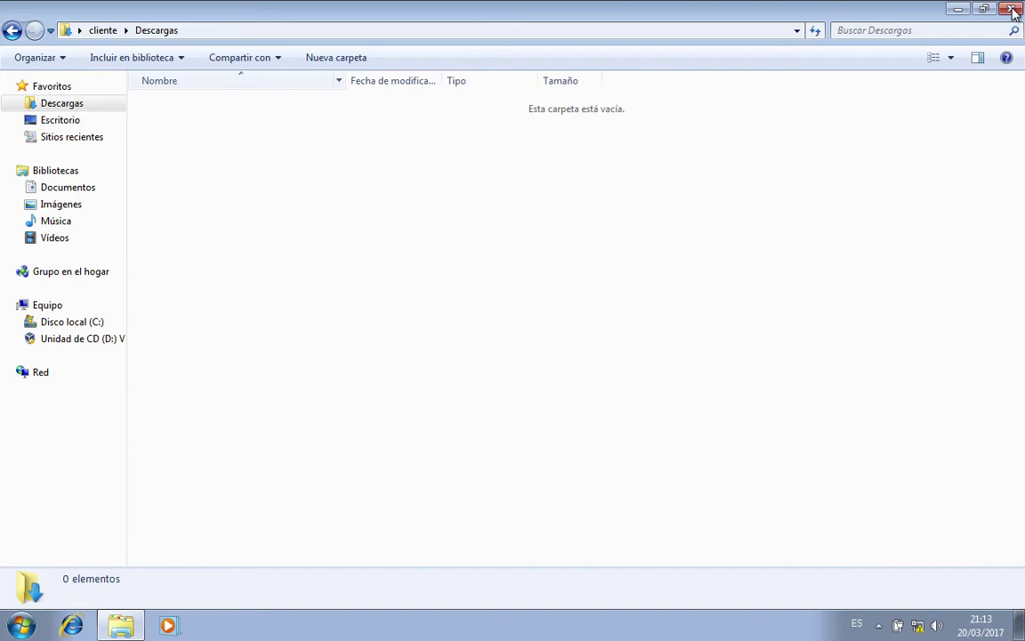
key("ctrl+Left")
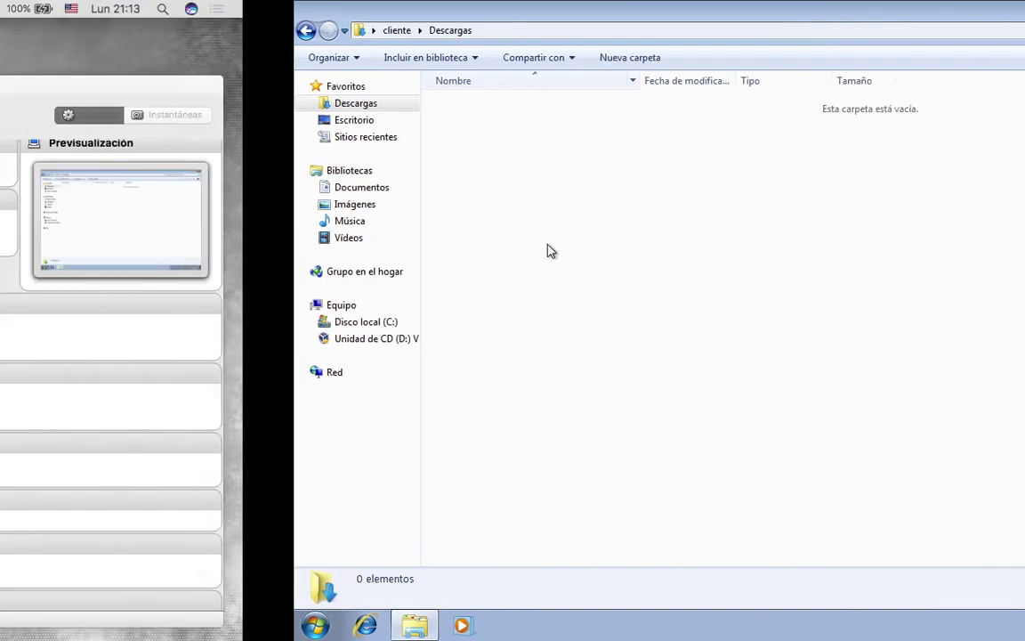